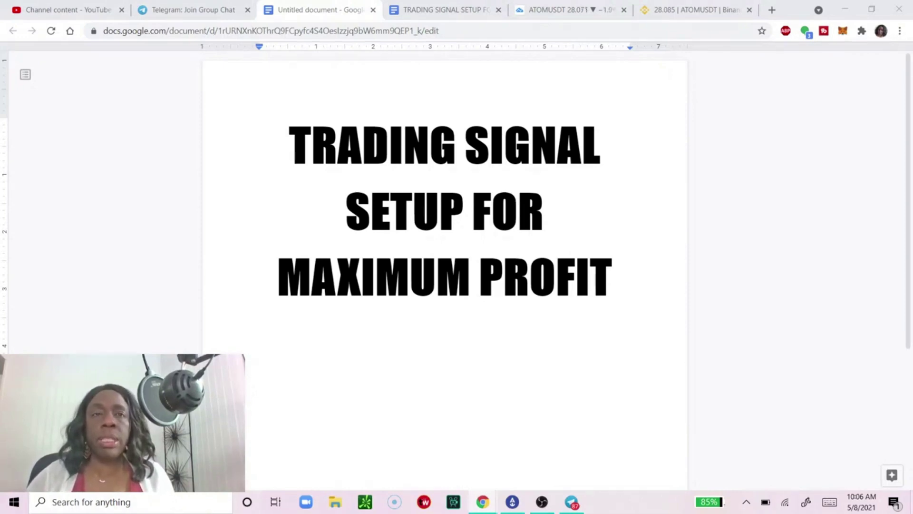
- Check the ATOM/USDT signal doc (buy zone 28-30, TPs 34/39/49, stop 22), then go to the chart
left_click(458, 13)
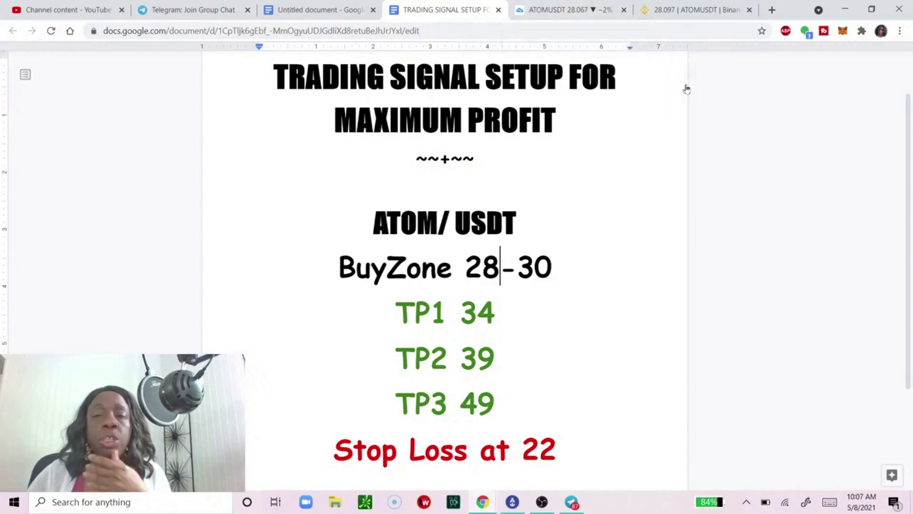
left_click(549, 9)
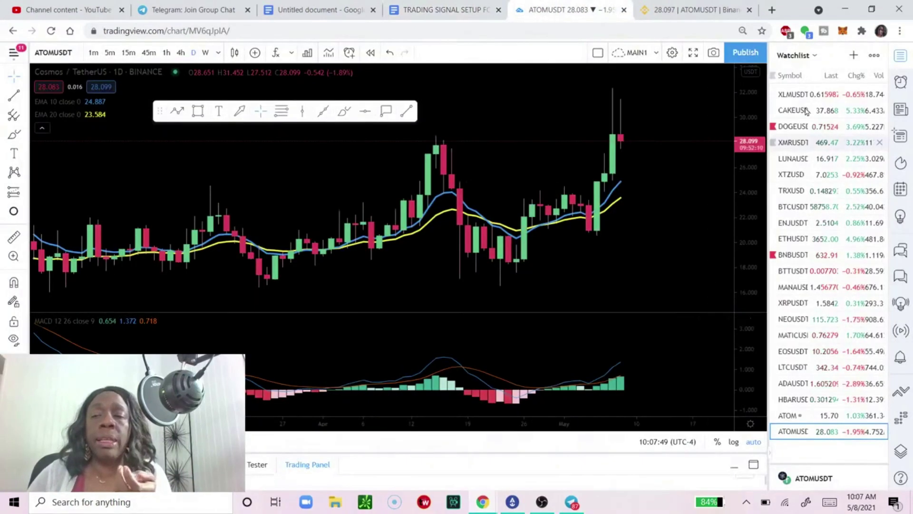
- Inspect the ATOMUSDT daily chart full-screen, panning to later dates, then exit full screen
left_click(693, 53)
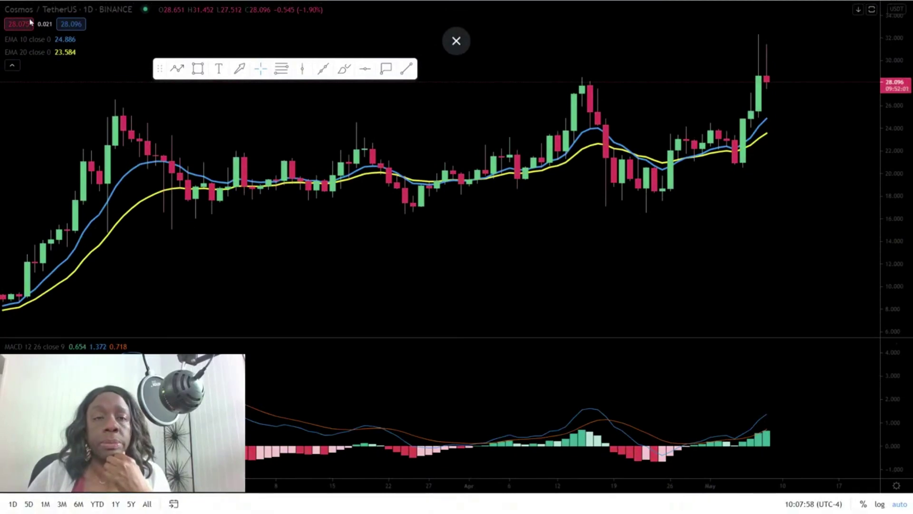
mouse_move(31, 19)
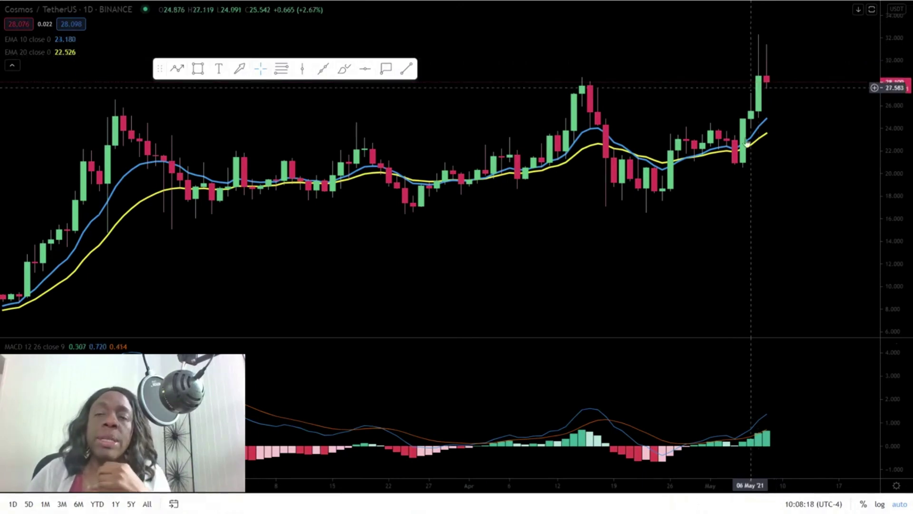
scroll(612, 229, "down", 4)
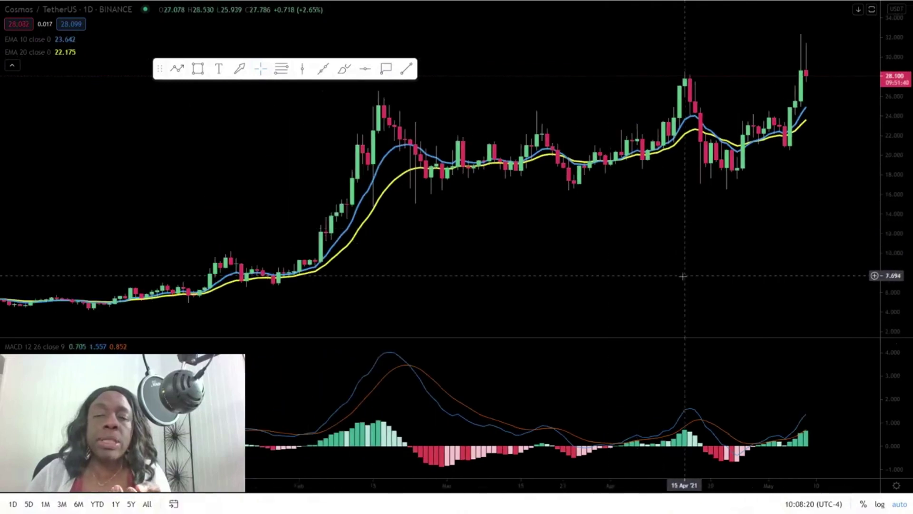
left_click_drag(682, 272, 537, 280)
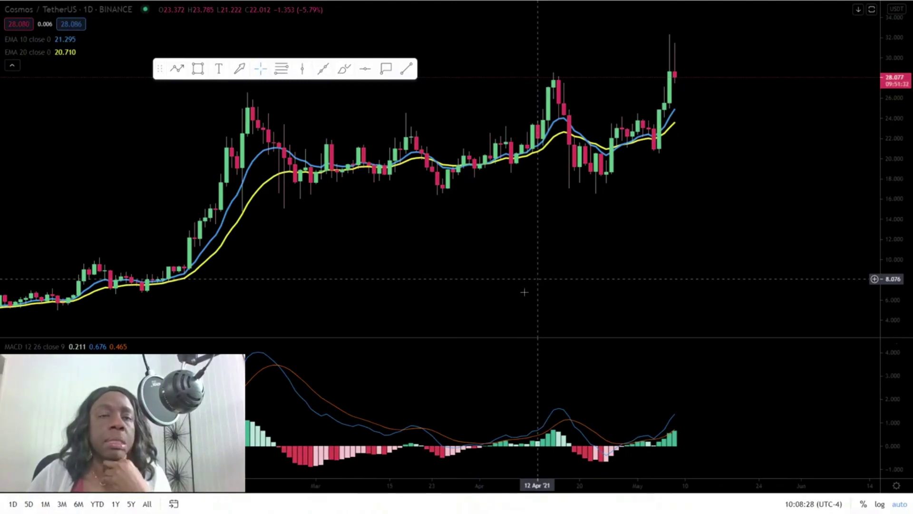
key("Escape")
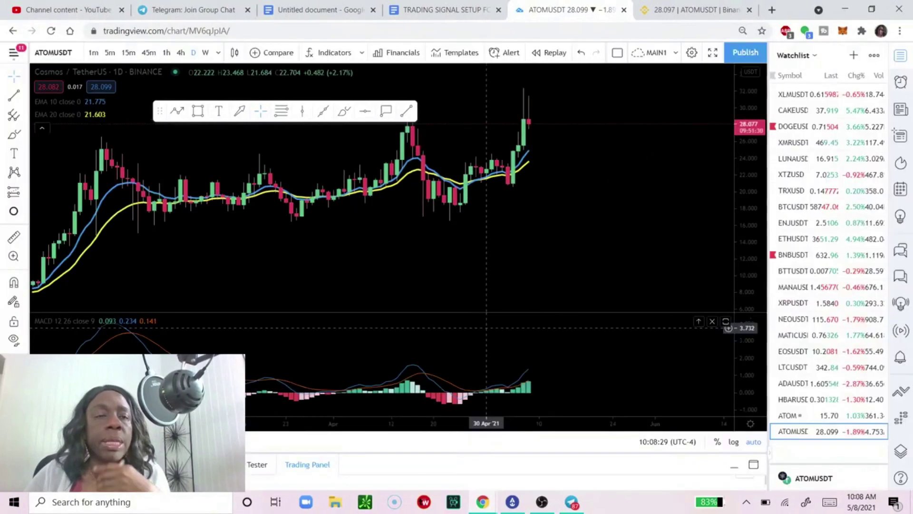
- Switch the ATOMUSDT chart to weekly candles and zoom and pan onto recent weeks
left_click(206, 53)
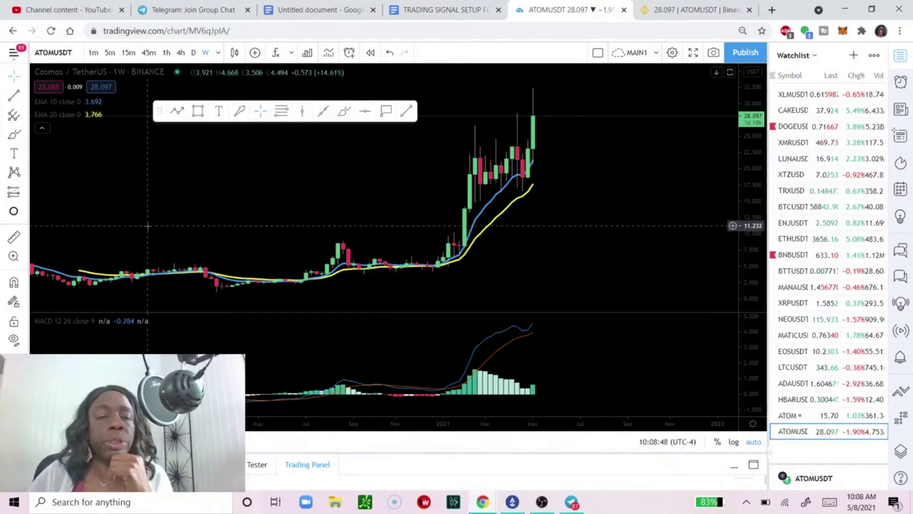
scroll(147, 226, "down", 3)
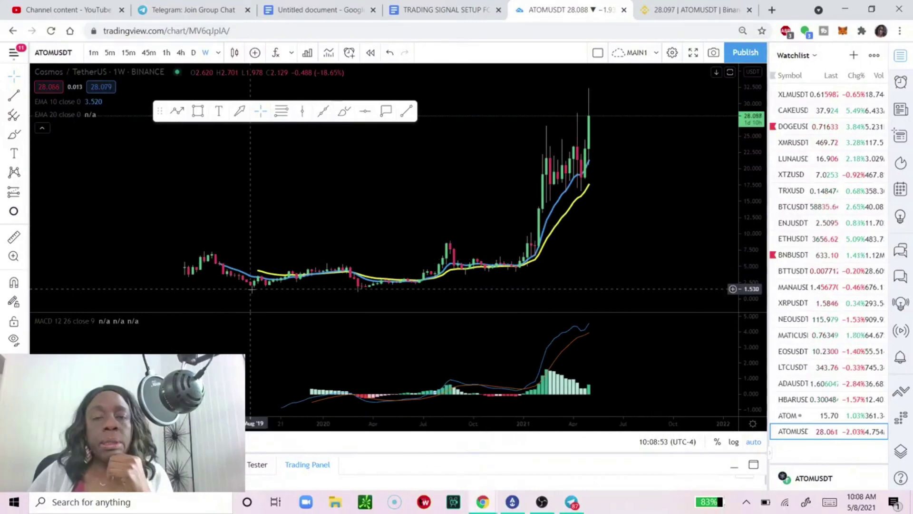
scroll(251, 289, "up", 3)
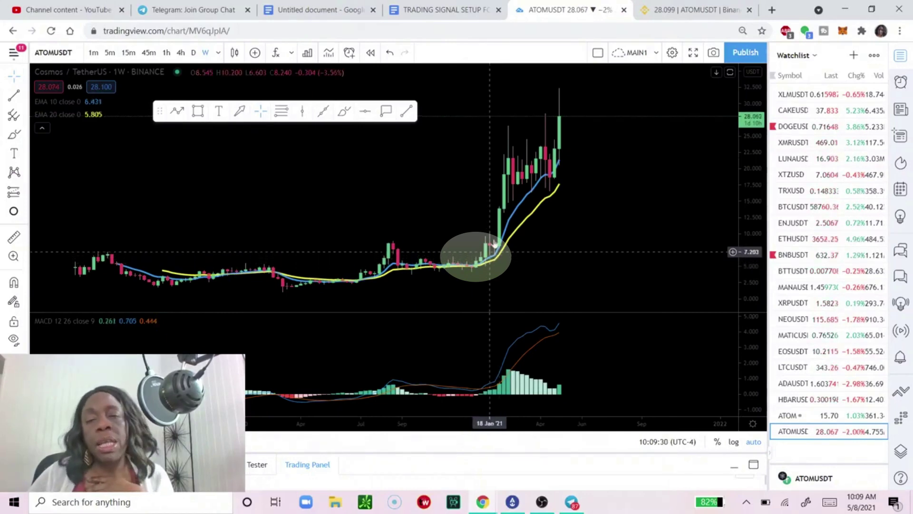
scroll(532, 218, "up", 1)
scroll(532, 218, "up", 5)
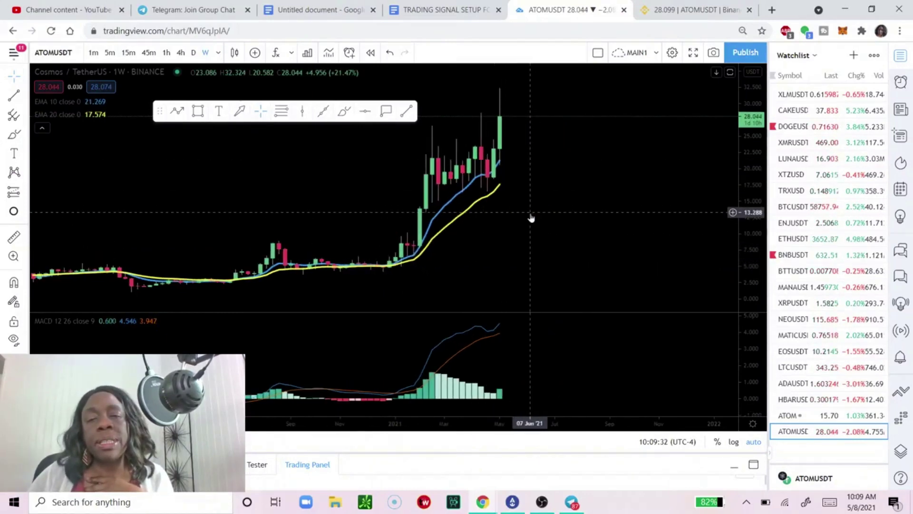
left_click_drag(393, 248, 581, 289)
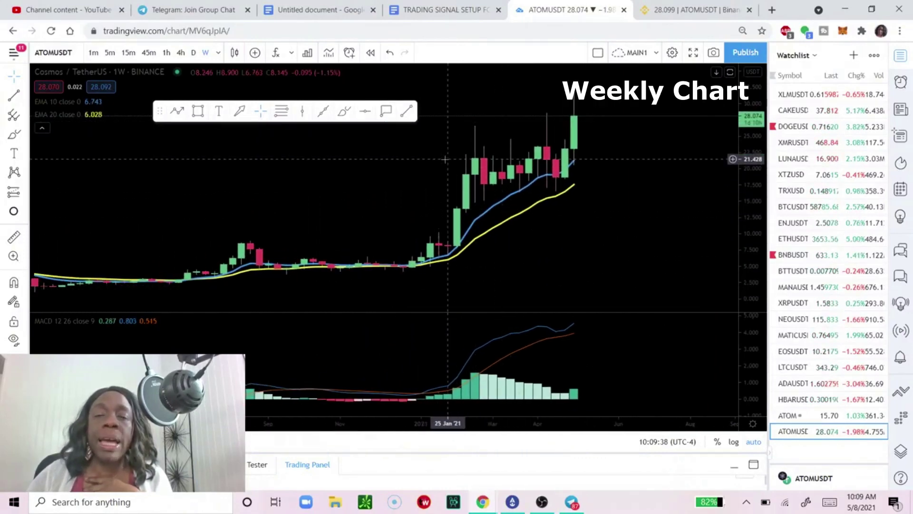
- Box the weekly consolidation candles between about 15 and 24 with a rectangle, then undo it
left_click(206, 111)
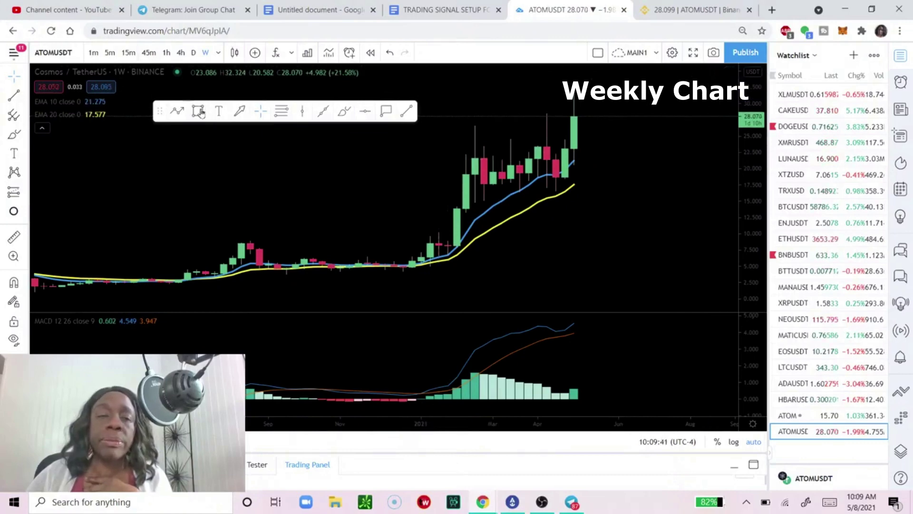
left_click_drag(471, 144, 573, 199)
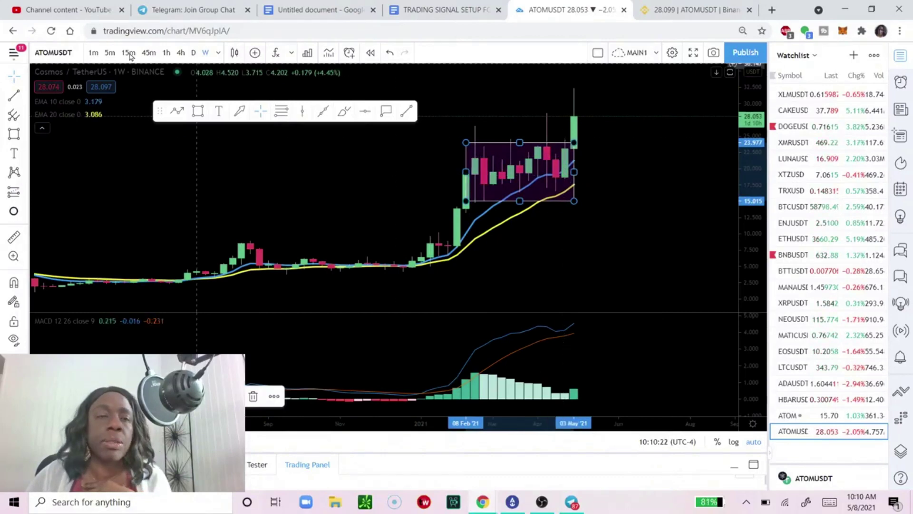
left_click(390, 53)
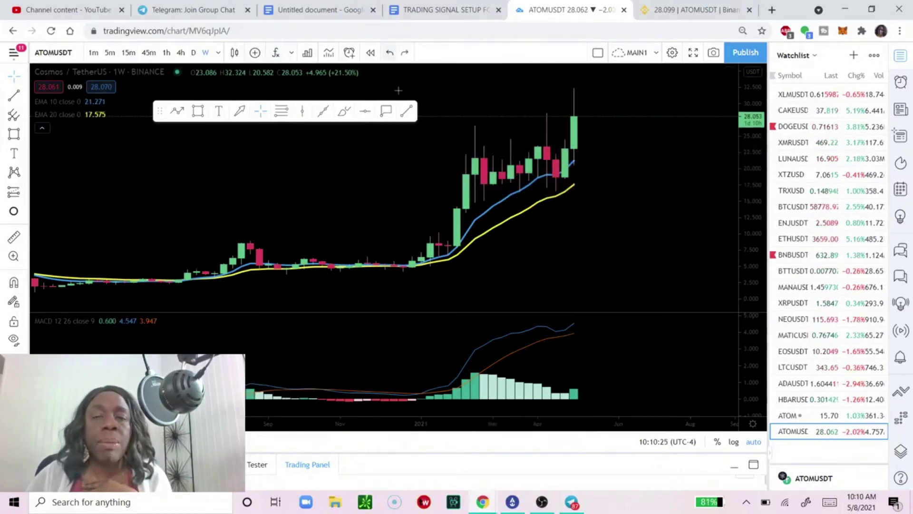
- View daily candles, move the drawing palette aside, and return to the weekly chart
left_click(194, 53)
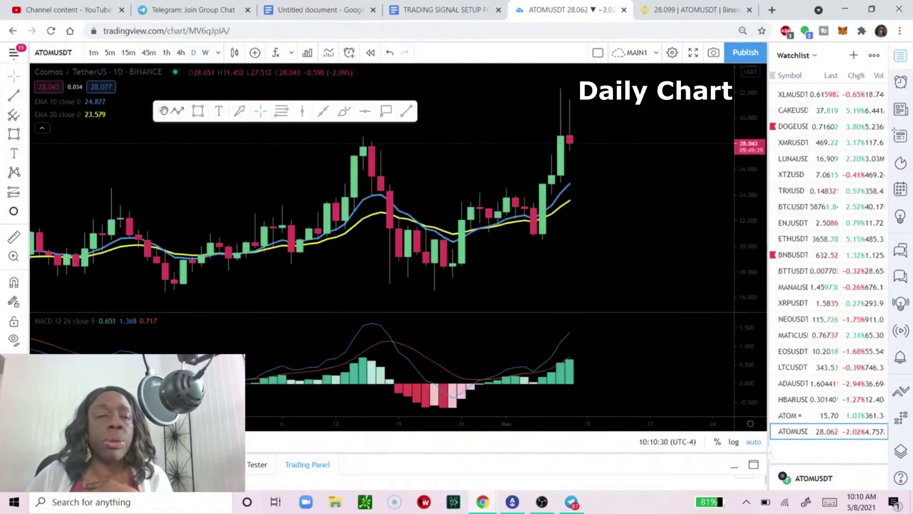
left_click_drag(161, 108, 154, 97)
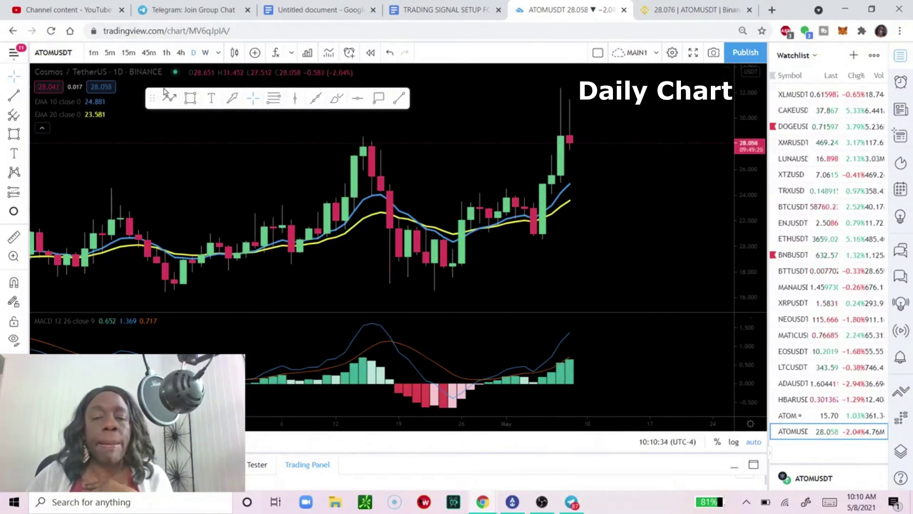
left_click(206, 53)
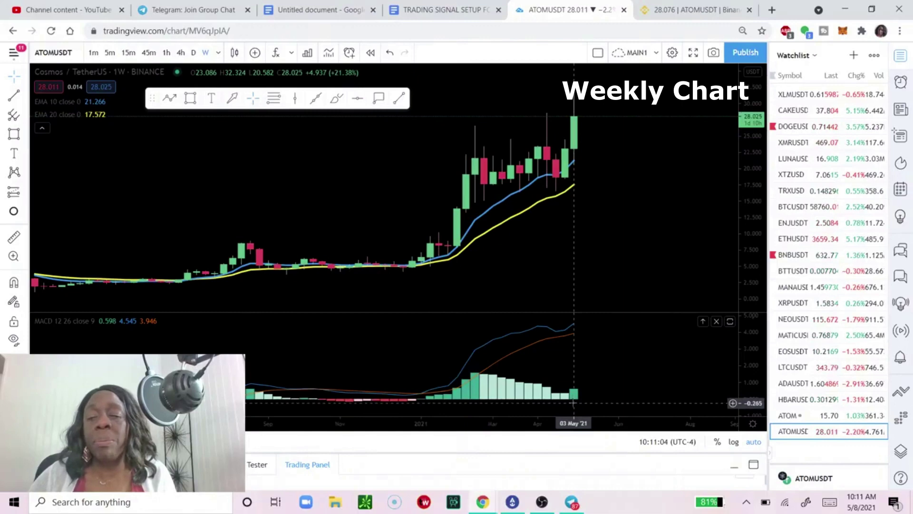
- On the daily chart, place a horizontal line near the 27.93 price level
left_click(193, 53)
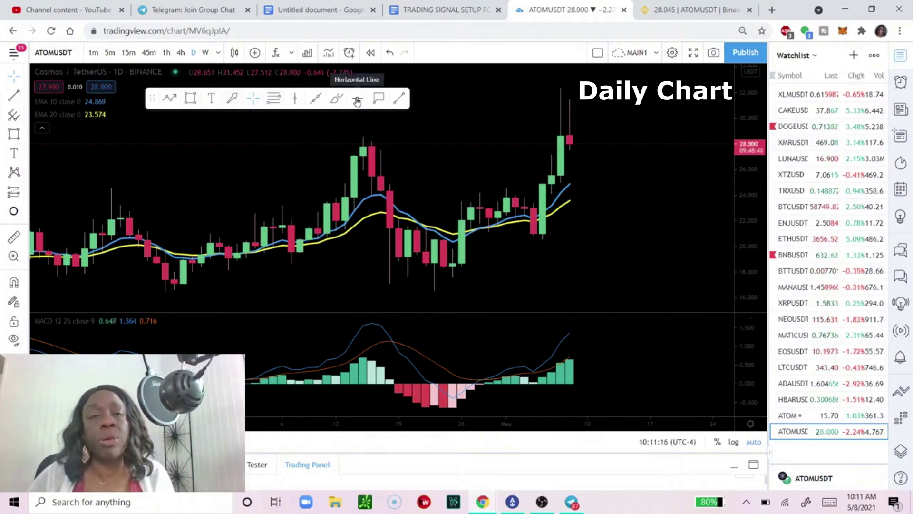
left_click(357, 101)
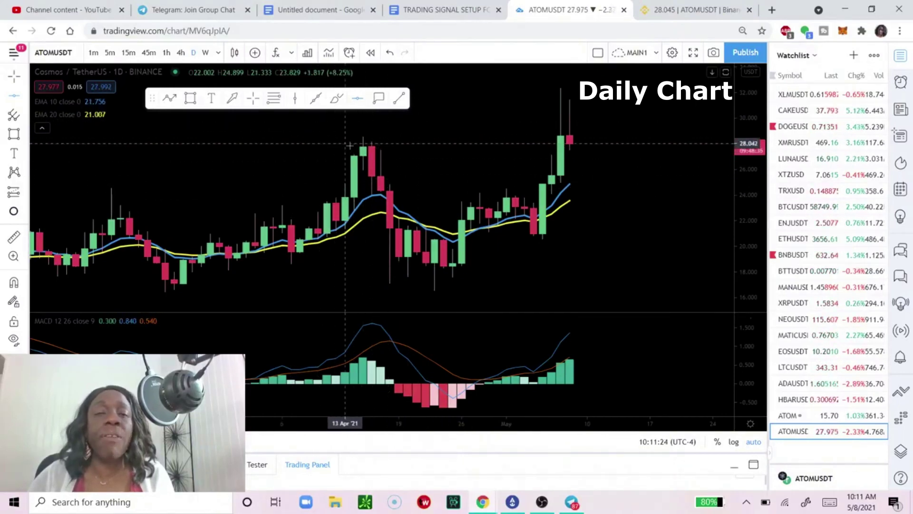
left_click(382, 145)
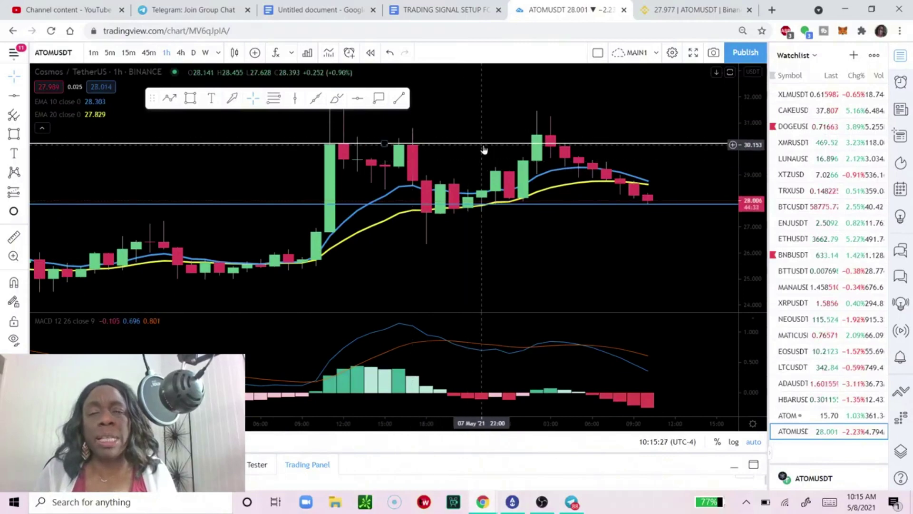
- Raise the resistance line to about 30.63 and go to the Binance.US ATOM/USDT page
mouse_move(483, 143)
left_mouse_down()
mouse_move(481, 125)
mouse_move(479, 134)
left_mouse_up()
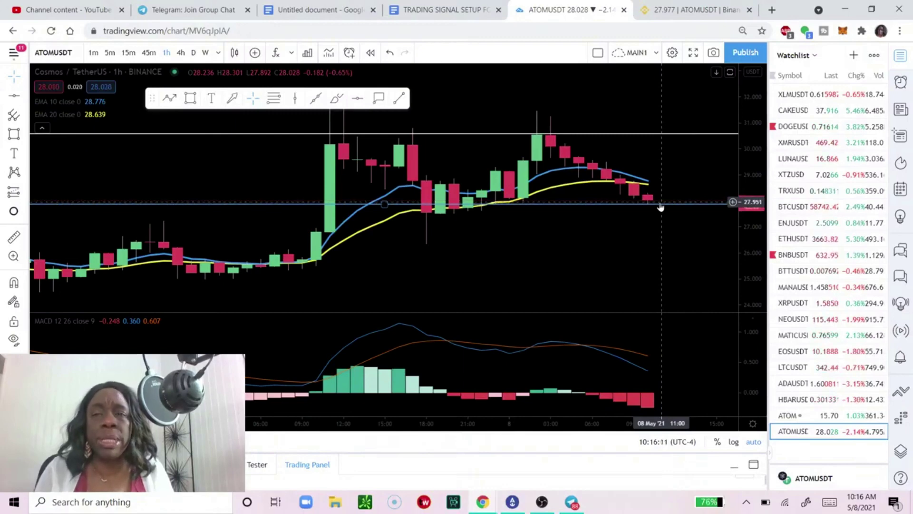
left_click(678, 13)
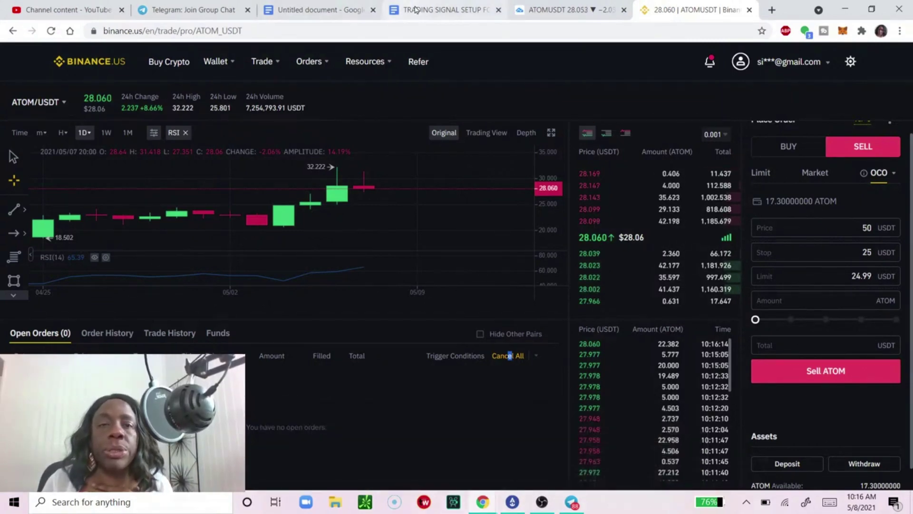
- Return to the Trading Signal Setup document in Google Docs
left_click(423, 11)
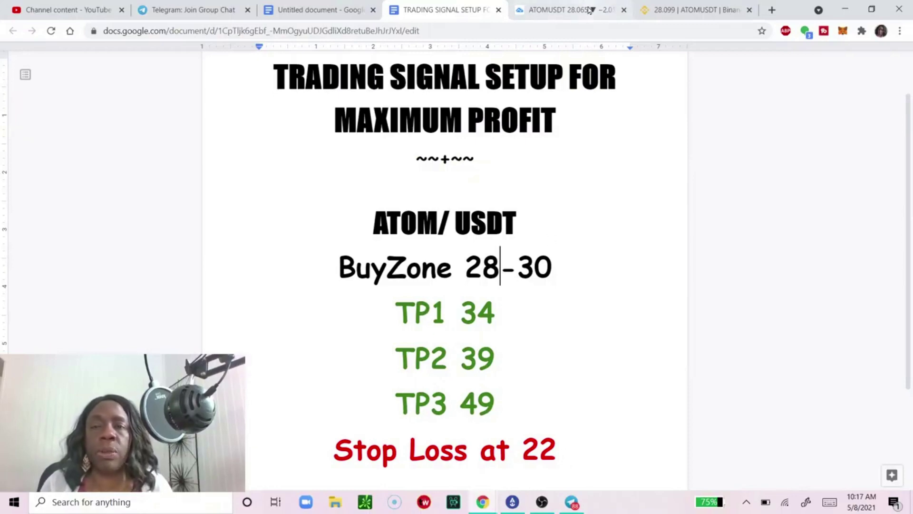
- After reviewing the buy zone, TP and stop levels, go back to the Binance.US ATOM/USDT page
left_click(660, 12)
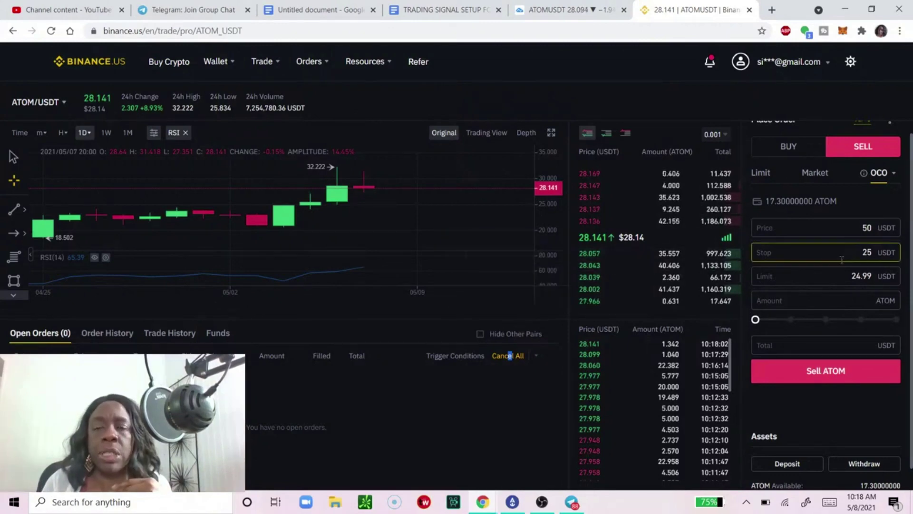
- Set up an ATOM sell order as Stop-limit with a 34 USDT limit price
left_click(799, 145)
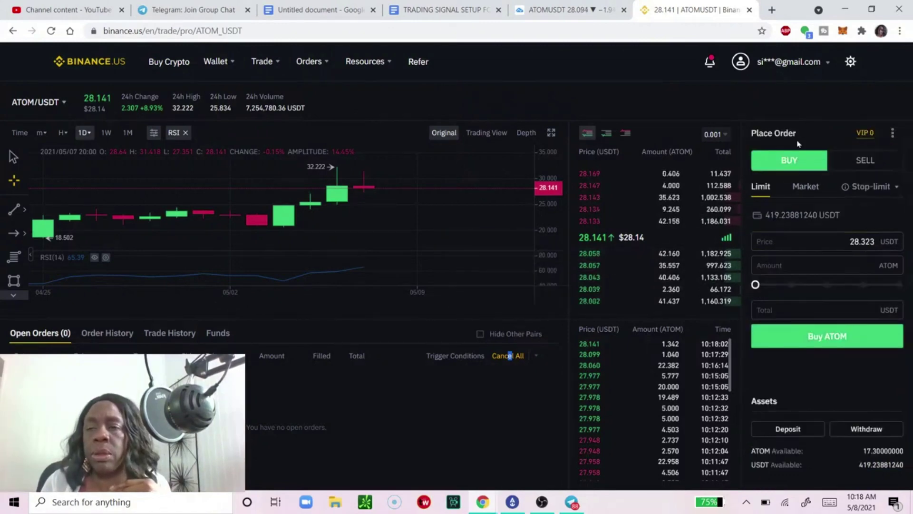
left_click(874, 161)
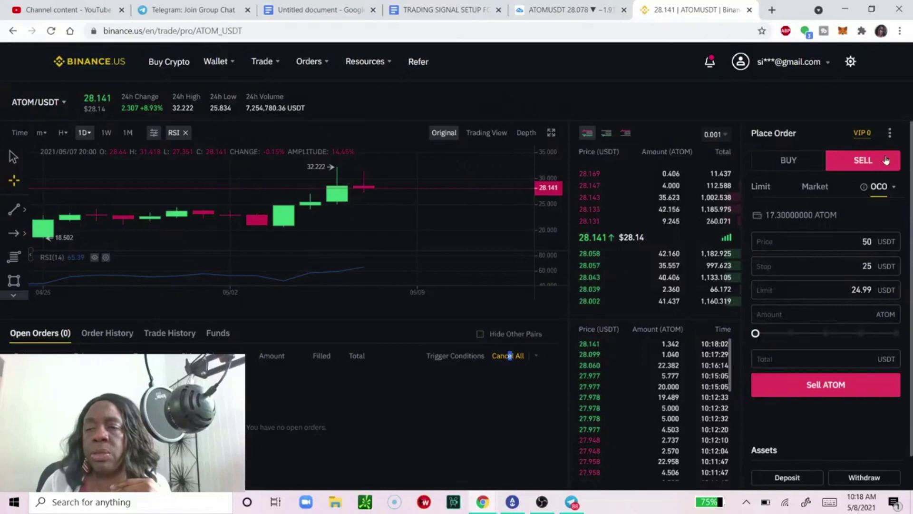
mouse_move(889, 204)
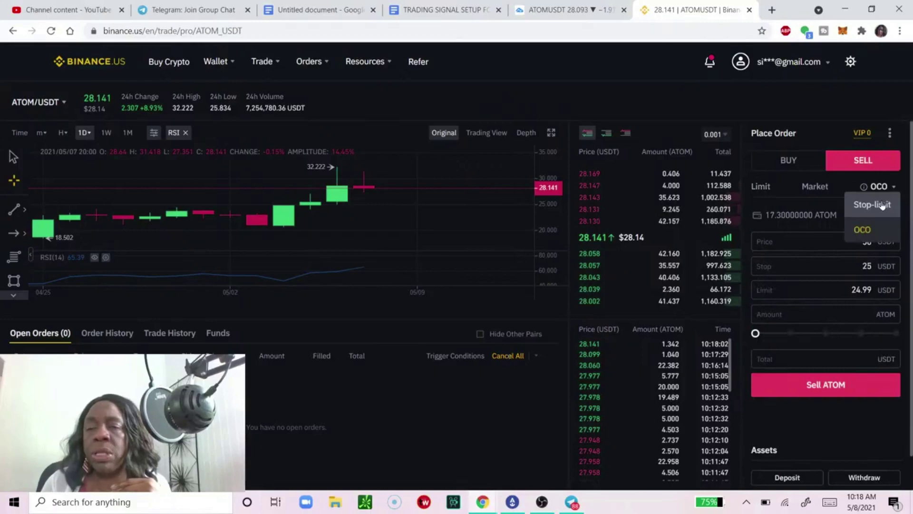
left_click(883, 205)
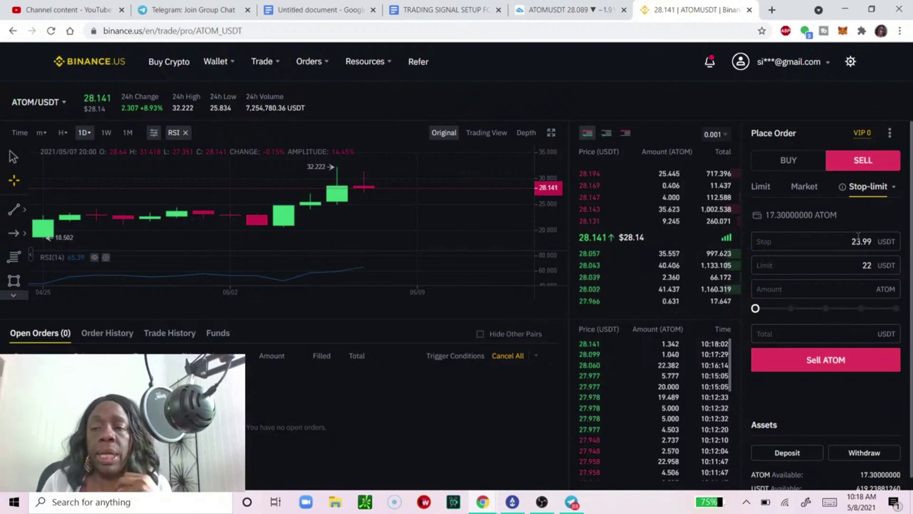
double_click(867, 265)
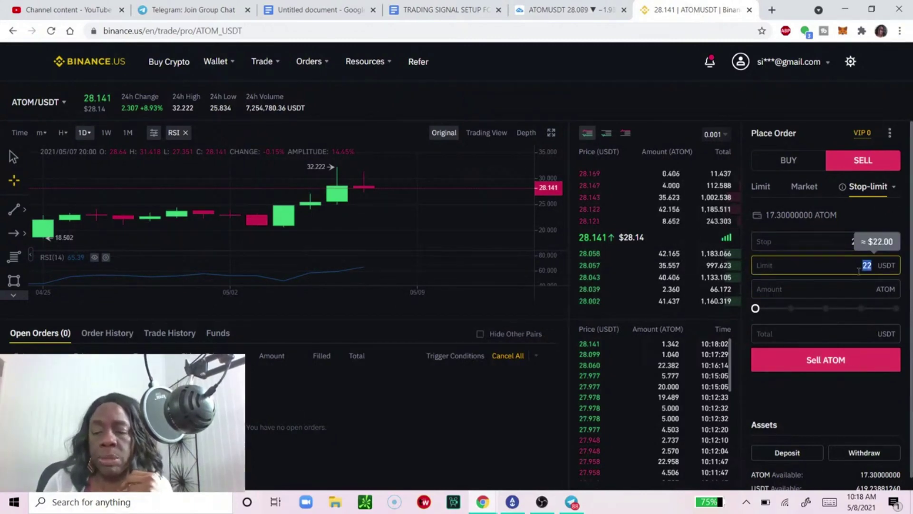
type("34")
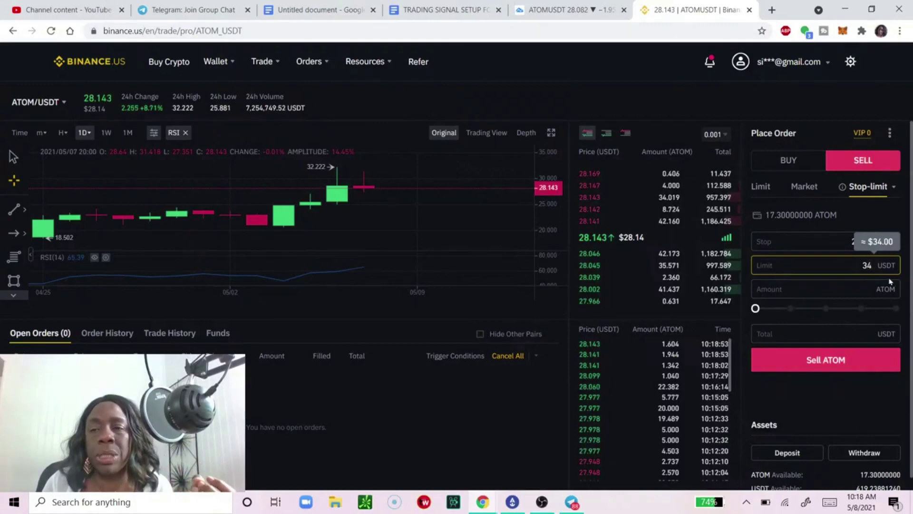
- Replace the stop price with 33.99 for the stop-limit sell
left_click(884, 213)
left_click(854, 243)
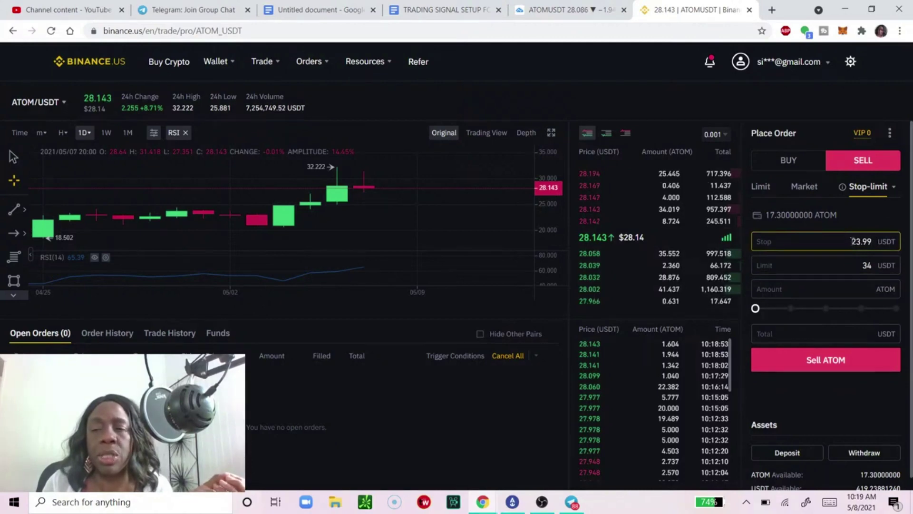
left_click_drag(851, 245, 874, 243)
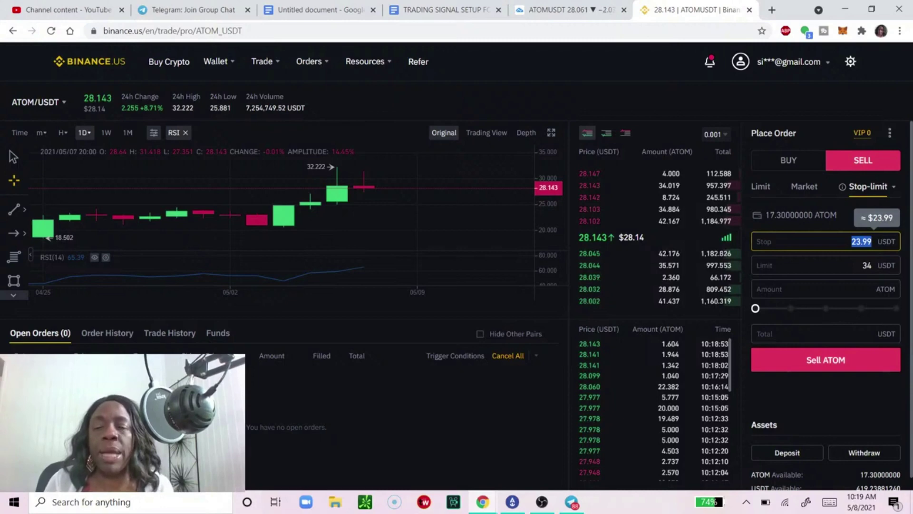
type("3")
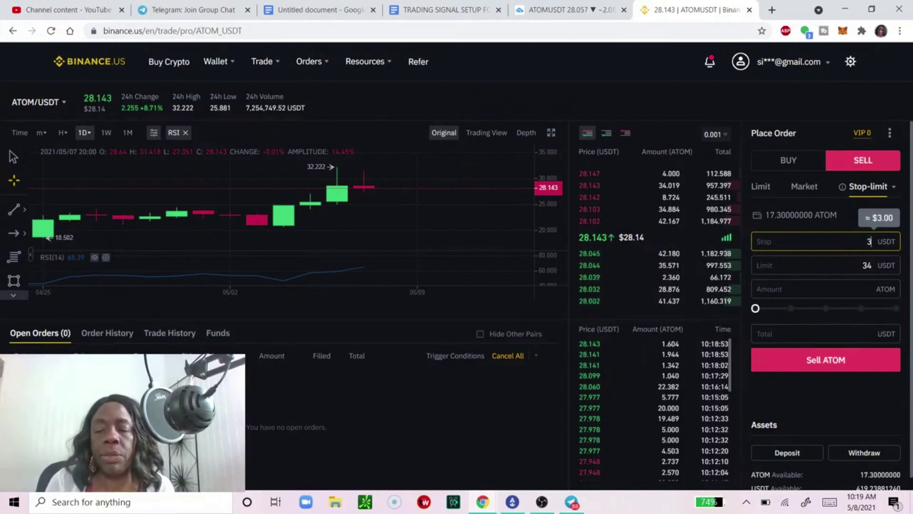
type("3.99")
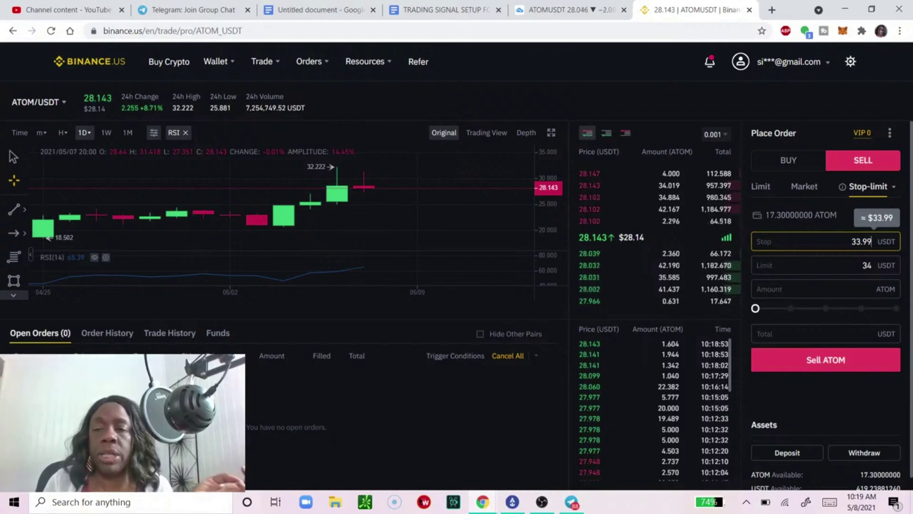
- Set the sell amount to 2.941 ATOM (about 99.99 USDT) and review the order
mouse_move(663, 298)
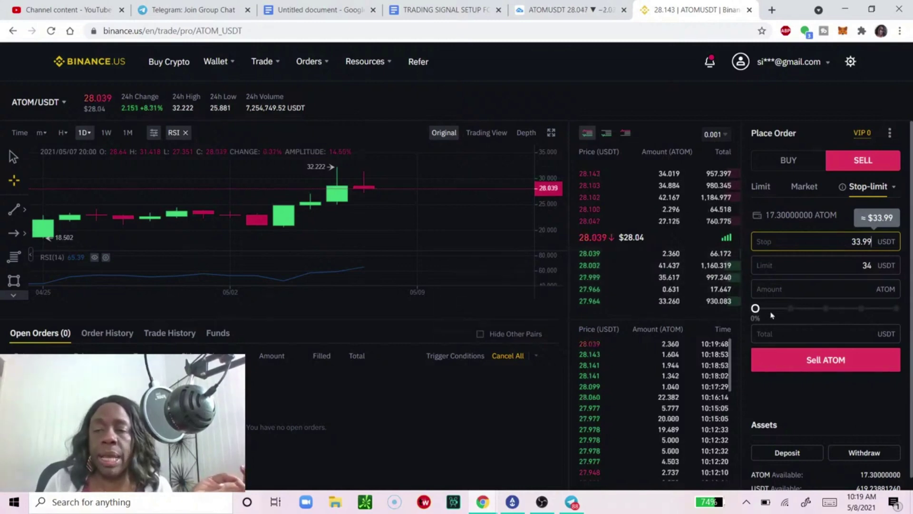
left_click(755, 306)
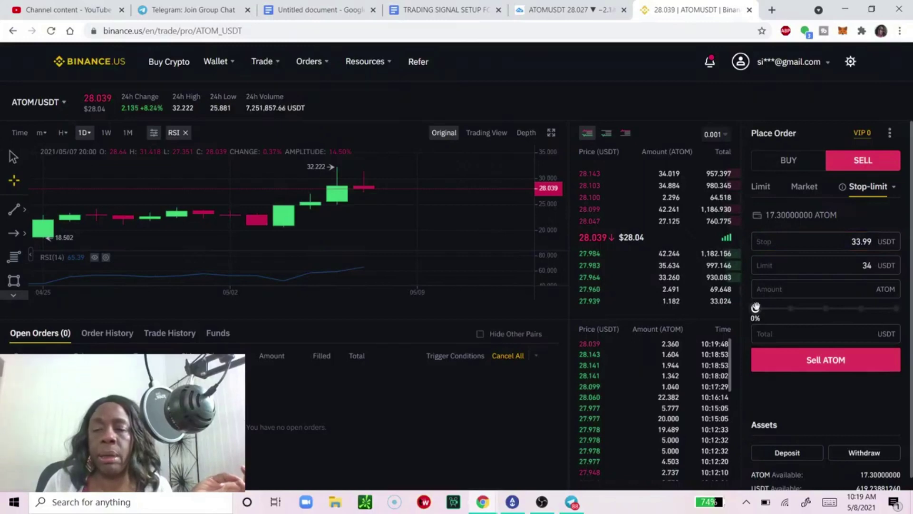
left_click_drag(755, 307, 777, 309)
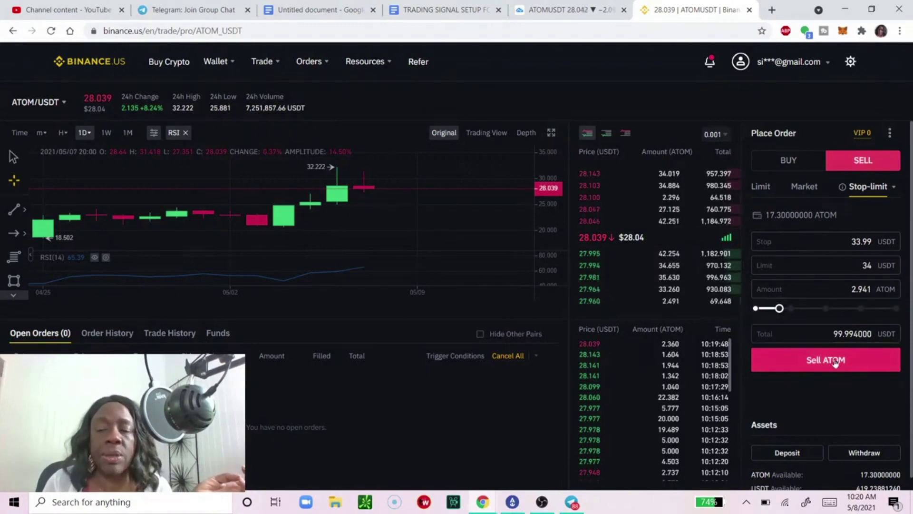
left_click(837, 364)
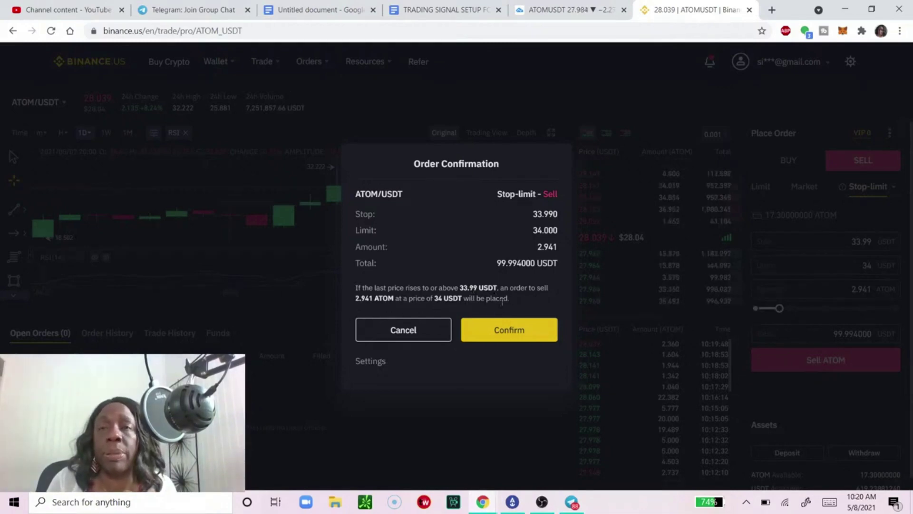
- Confirm the 2.941 ATOM stop-limit sell and check the signal targets in Google Docs
left_click(518, 330)
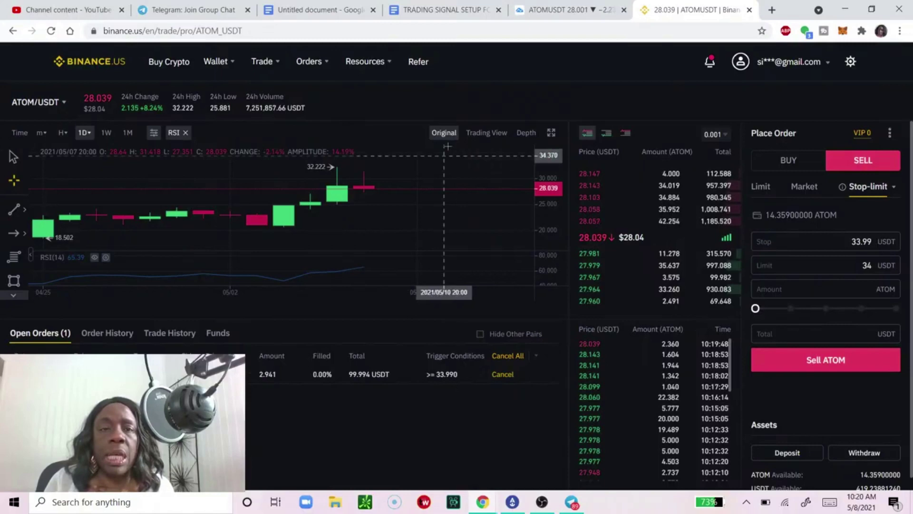
left_click(442, 11)
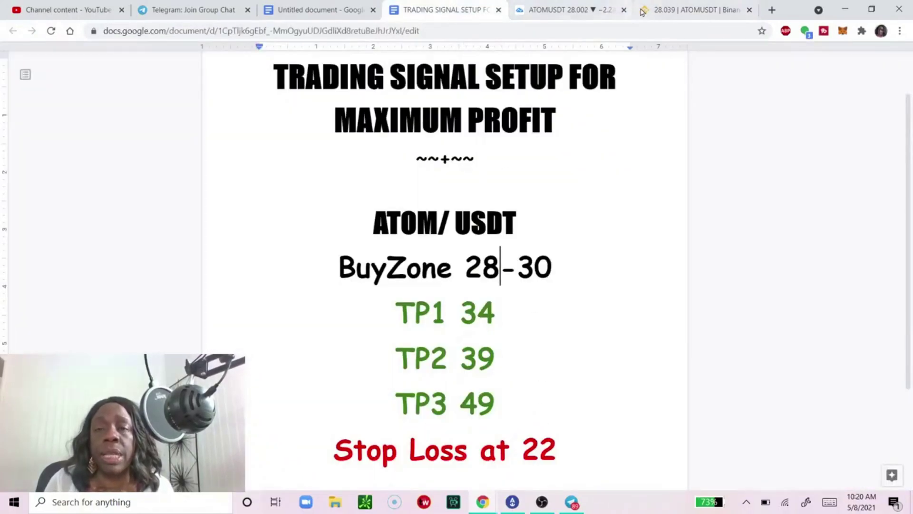
left_click(666, 14)
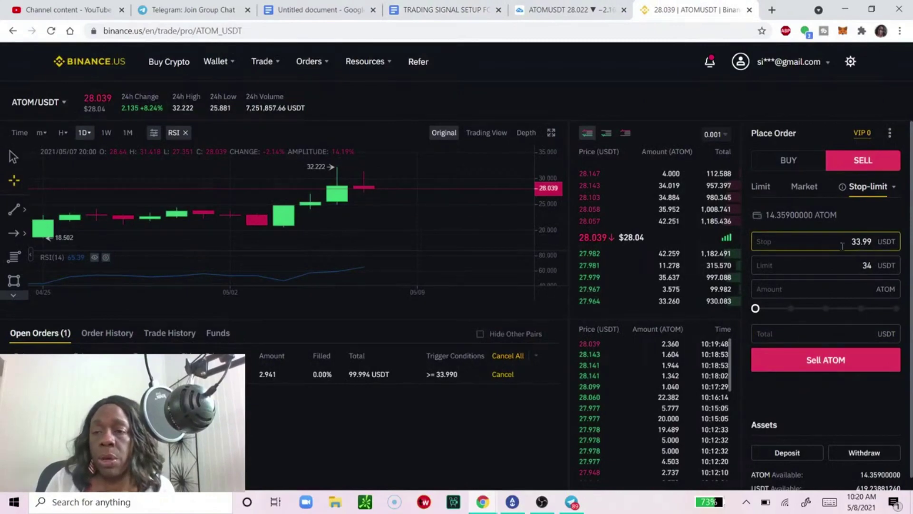
- Set the limit price to 39 and the stop price to 38.90
left_click(871, 265)
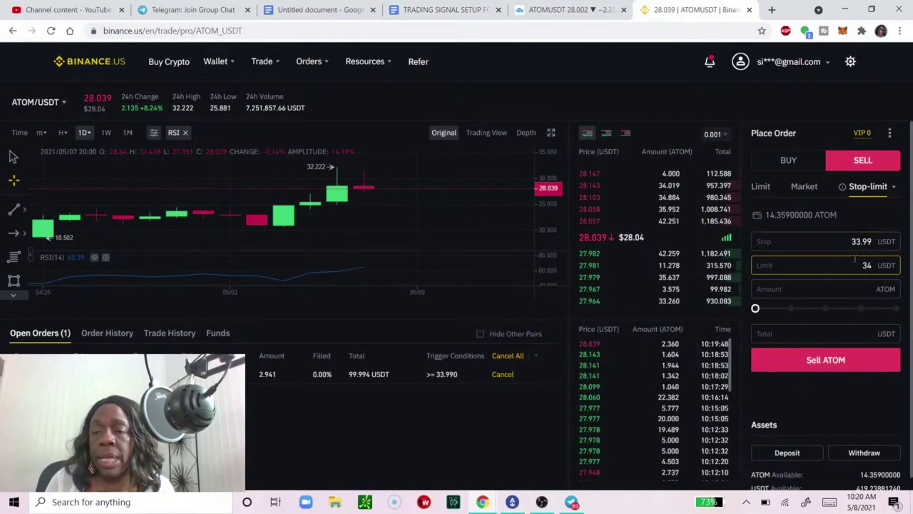
double_click(867, 266)
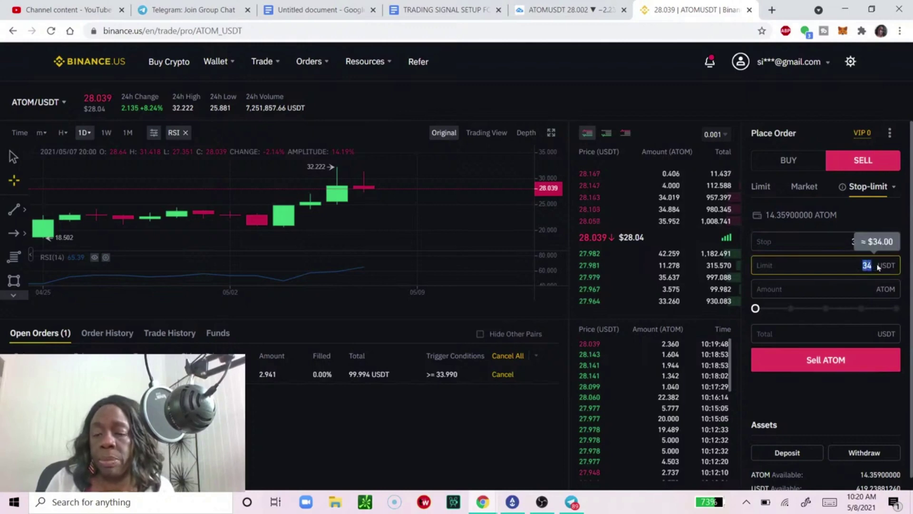
type("39")
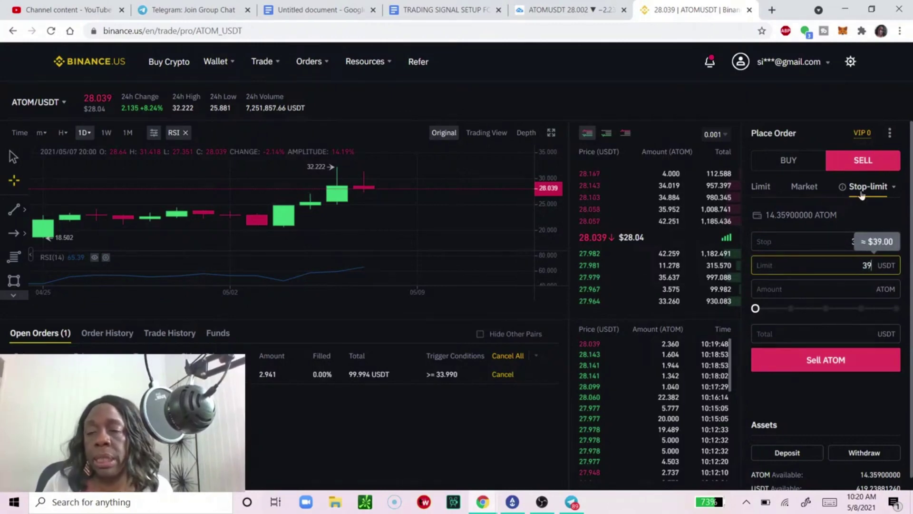
left_click(874, 212)
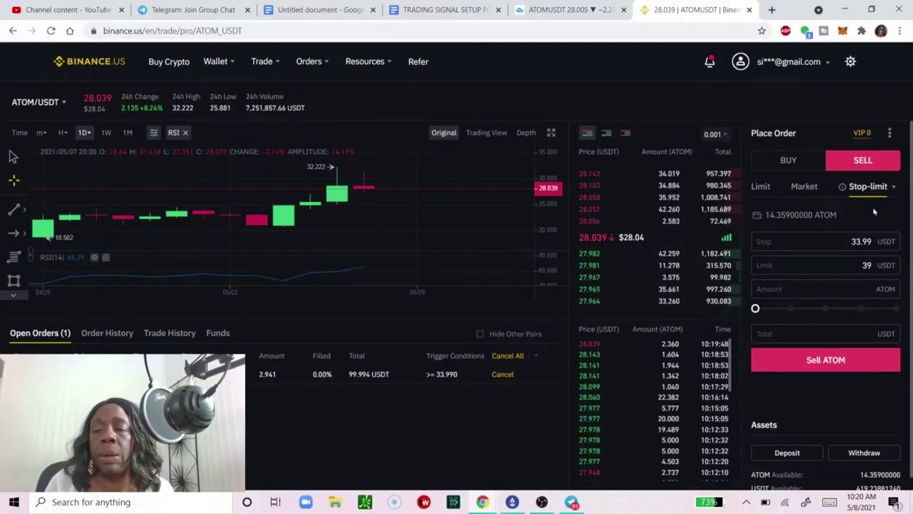
double_click(861, 242)
type("38.90")
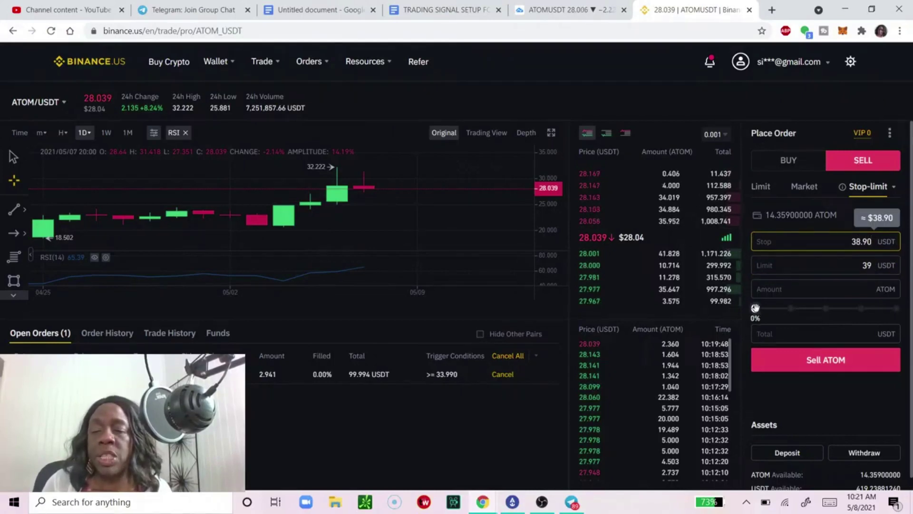
- Set the amount to 7.467 ATOM and confirm the second stop-limit sell
left_click_drag(756, 308, 761, 308)
left_click(792, 309)
left_click(828, 308)
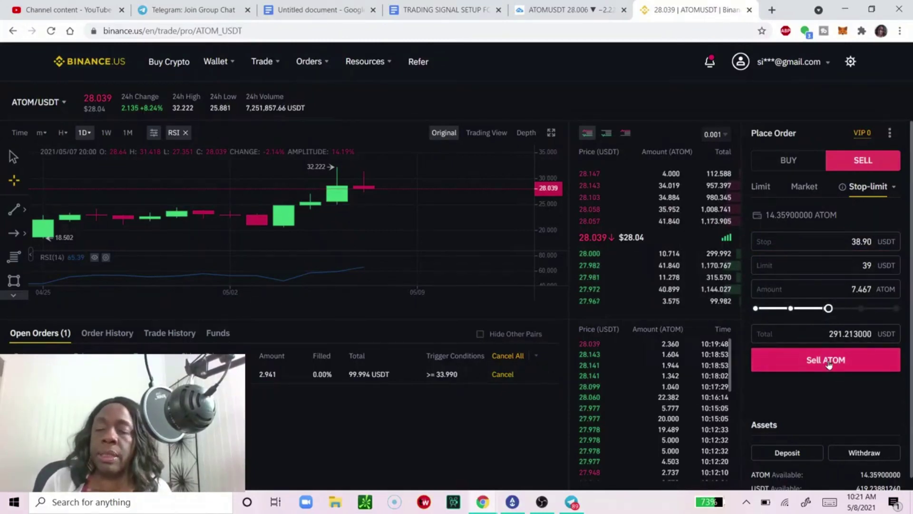
left_click(829, 364)
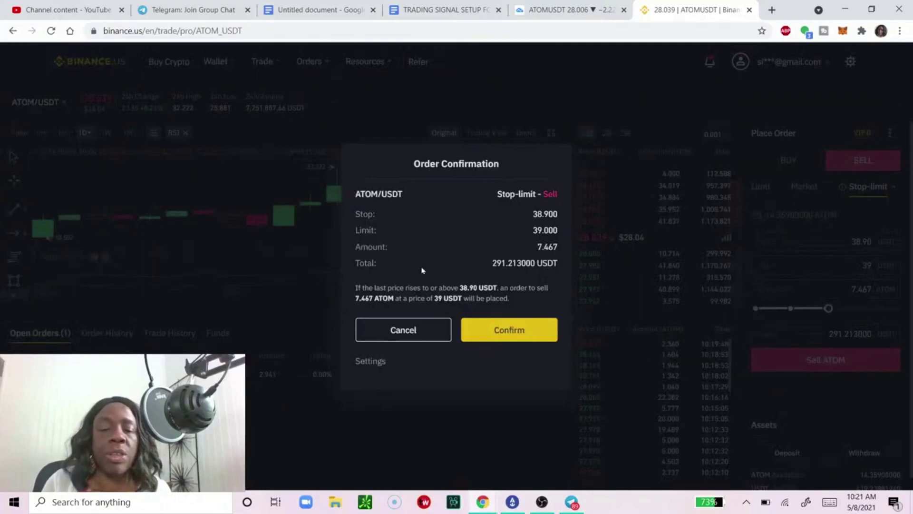
left_click(506, 330)
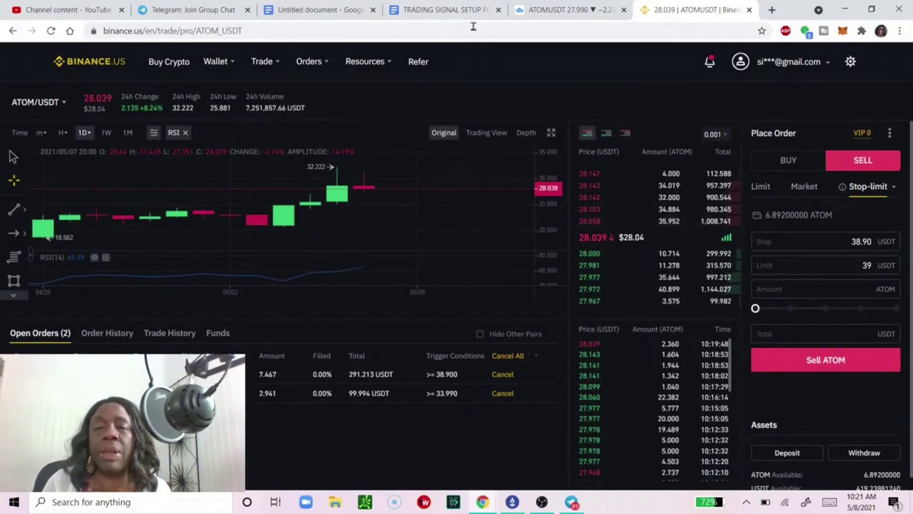
- Set stop 48.95, slide the amount to about 99% (6.823 ATOM), and confirm the sell
left_click(475, 11)
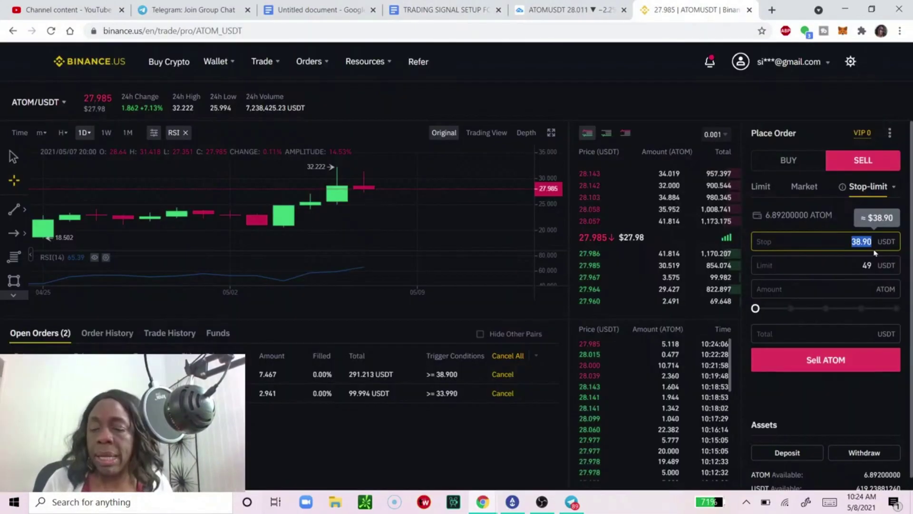
type("48")
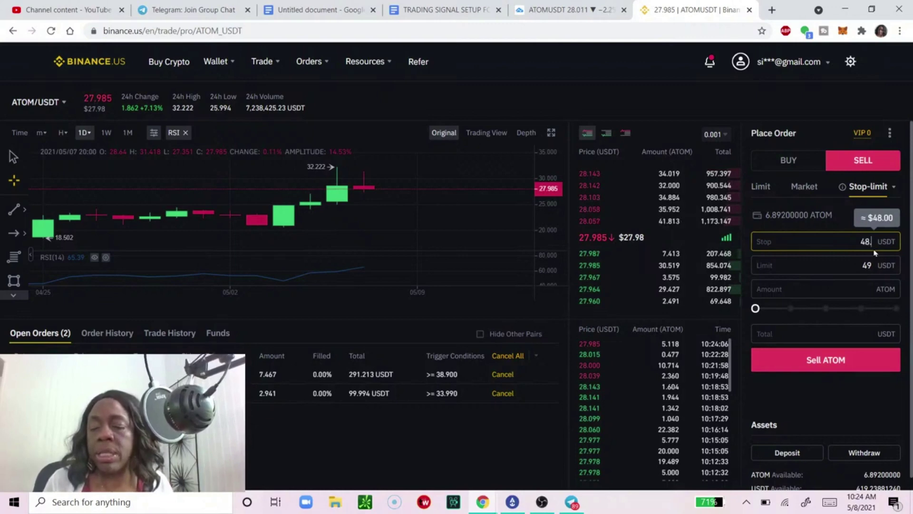
type(".95")
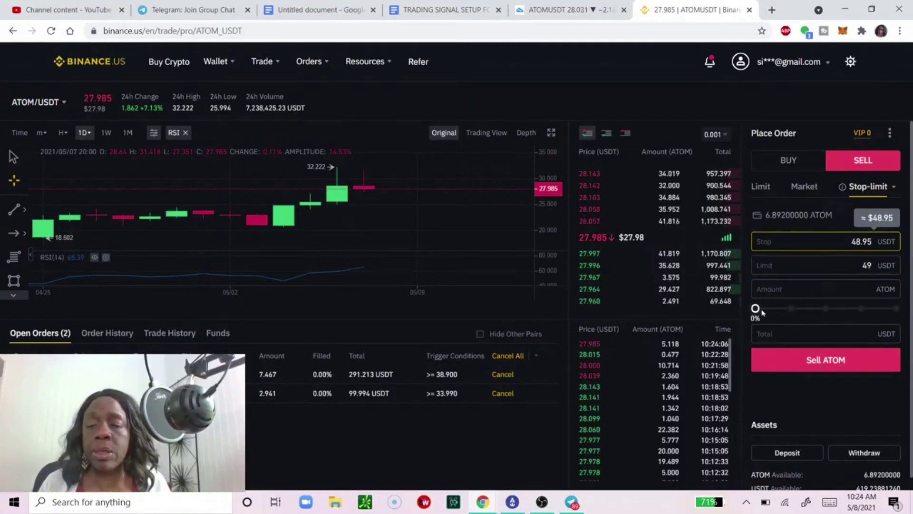
left_click_drag(755, 308, 896, 299)
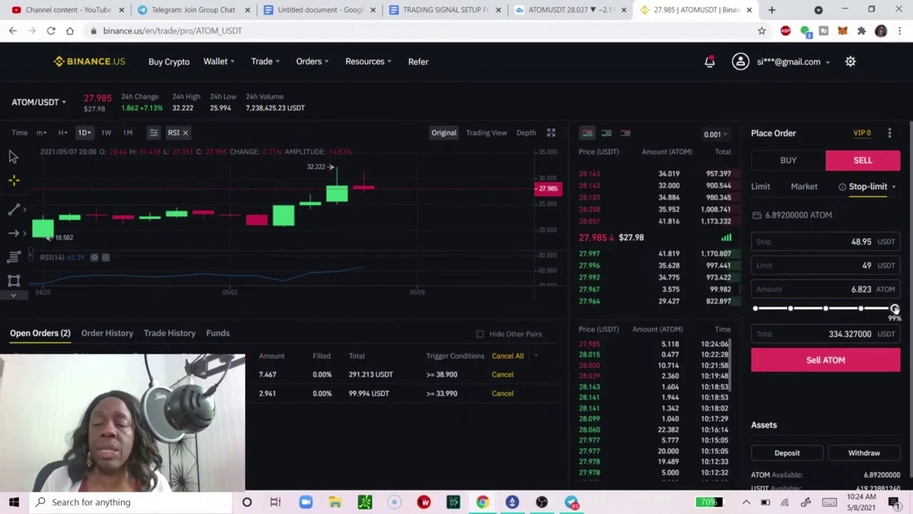
left_click(825, 360)
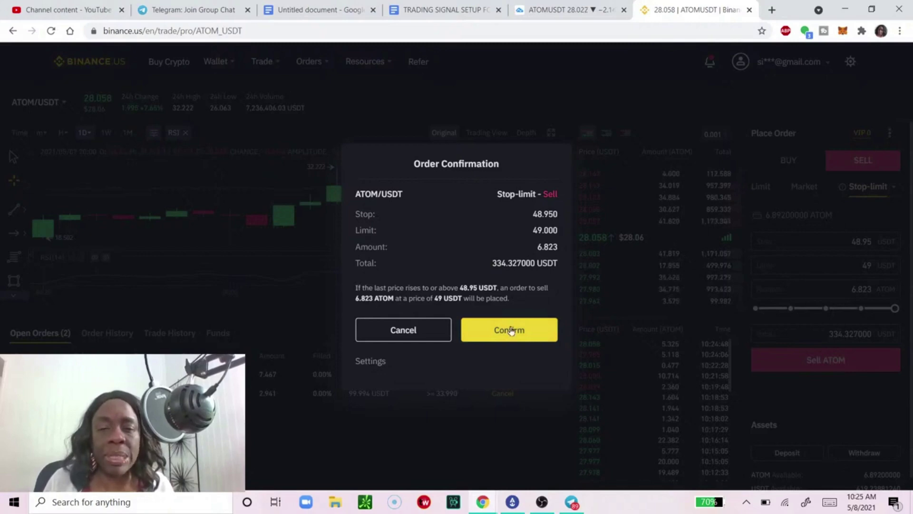
left_click(509, 330)
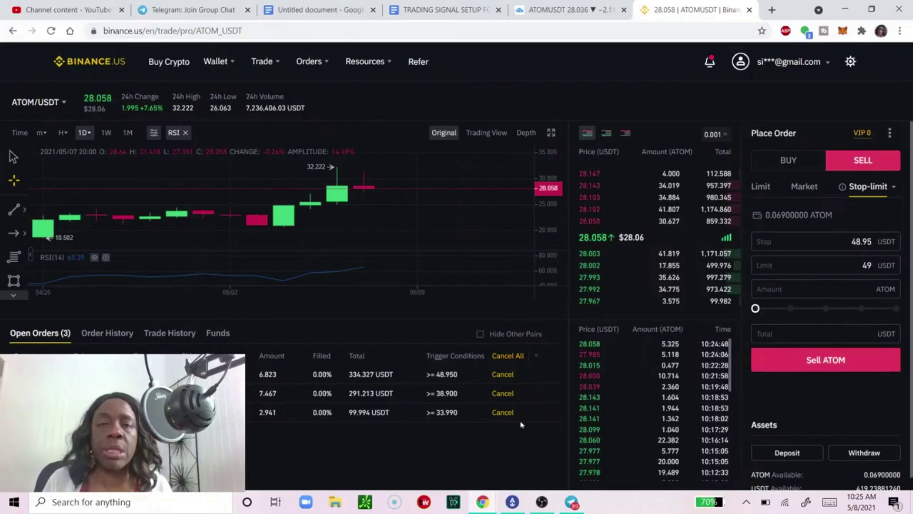
- Check the signal document, then switch the sell form to OCO and select its 50 price
left_click(433, 11)
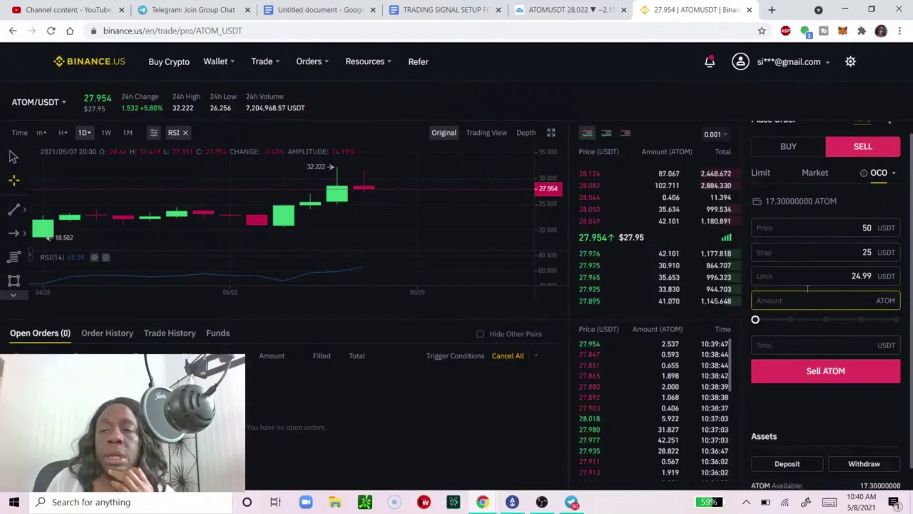
left_click(890, 173)
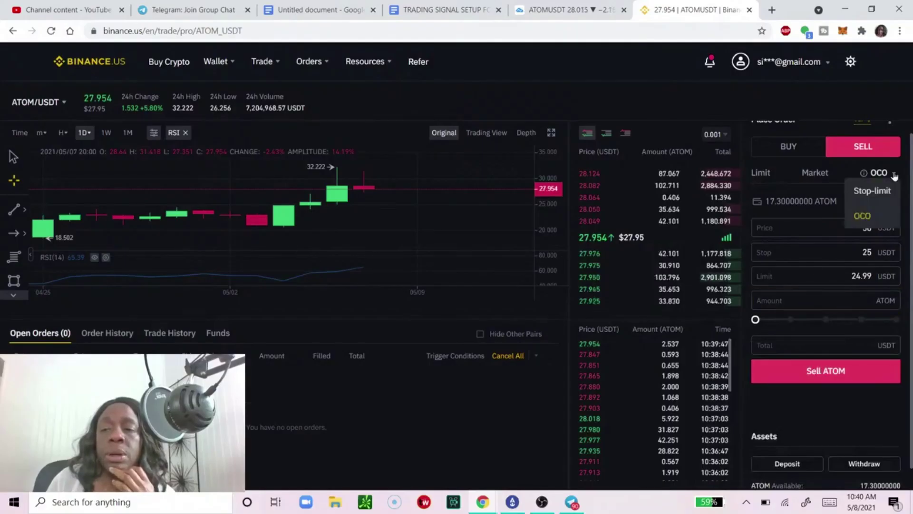
left_click(869, 216)
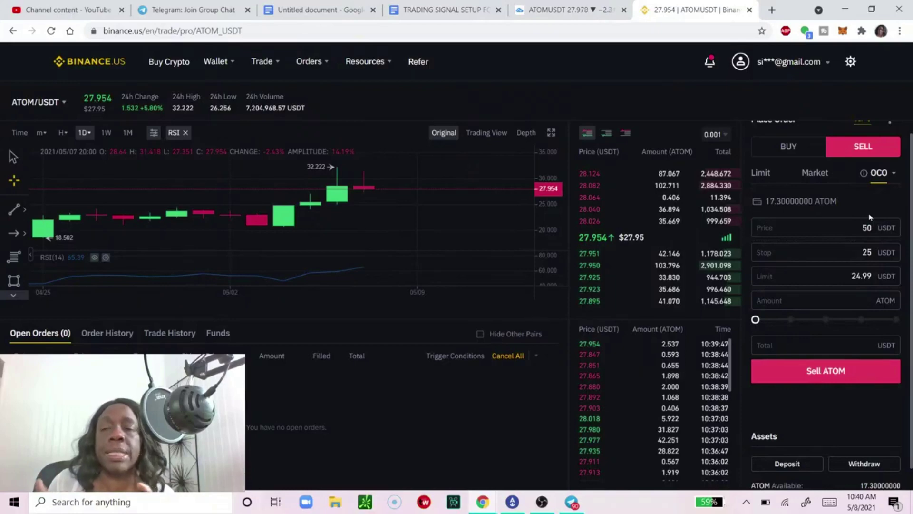
left_click(874, 227)
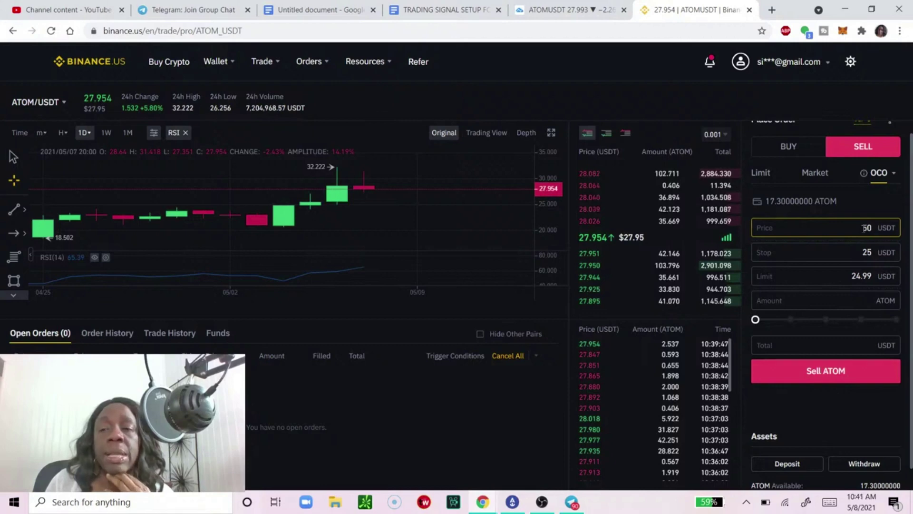
left_click_drag(863, 227, 876, 231)
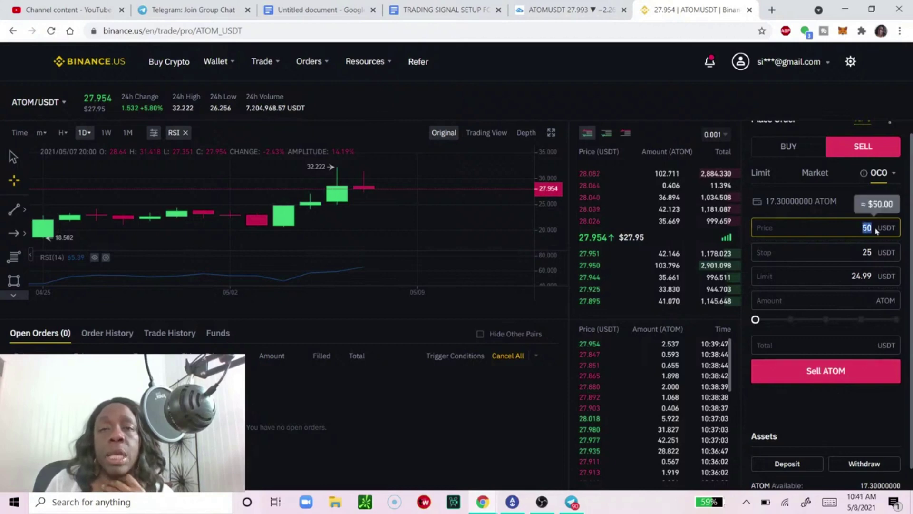
- Enter OCO price 34, limit 22 and stop 22.1
type("3")
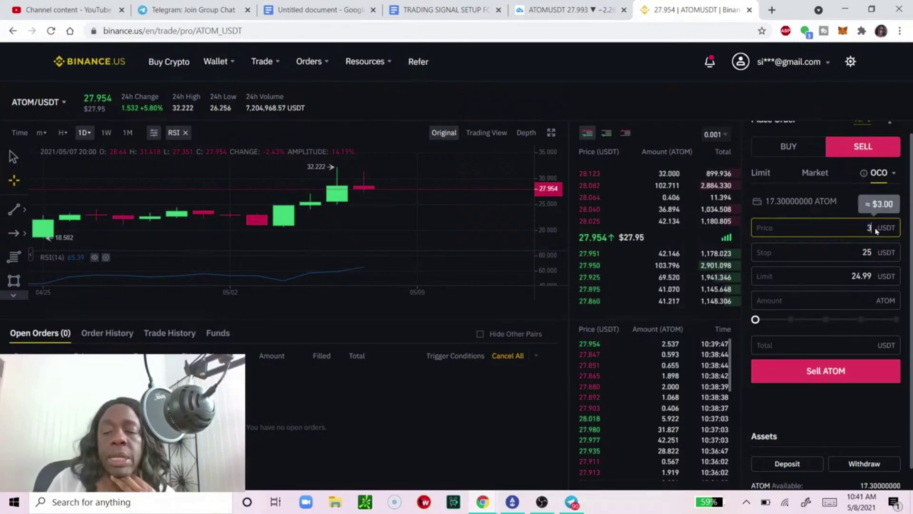
type("4")
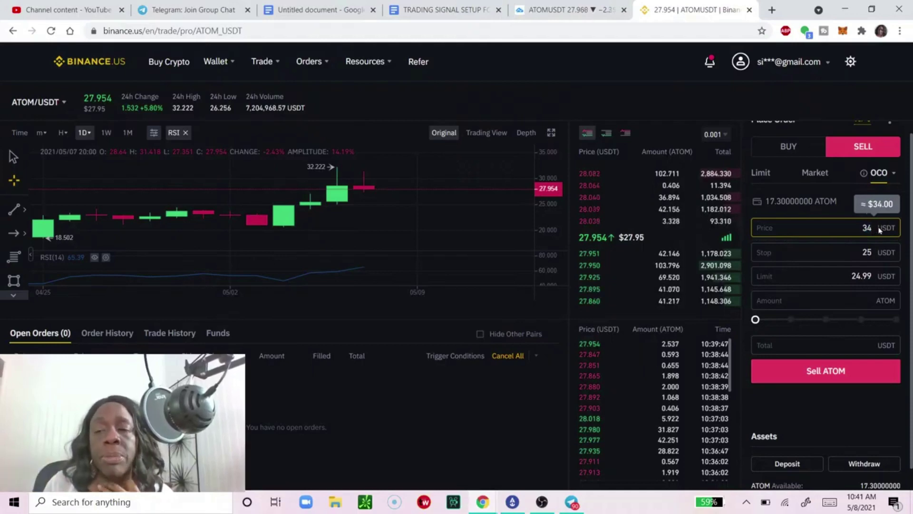
left_click(862, 253)
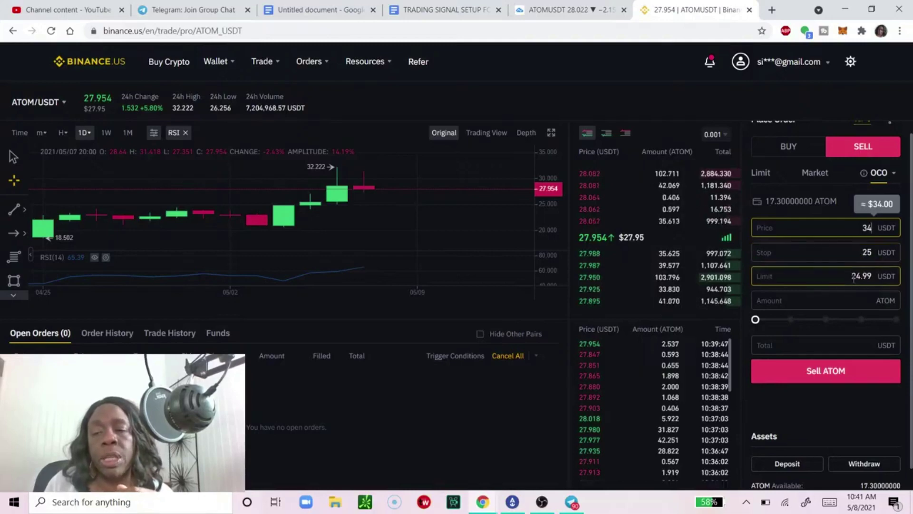
left_click_drag(854, 279, 875, 281)
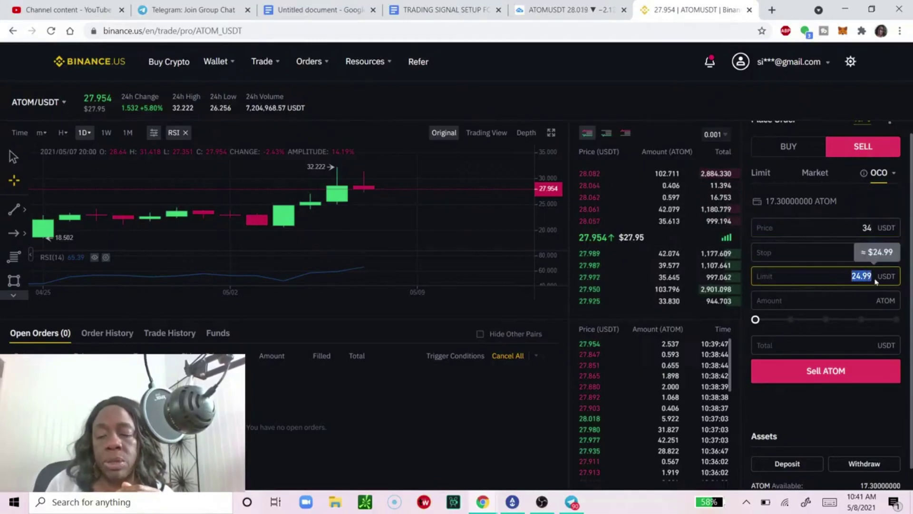
type("22")
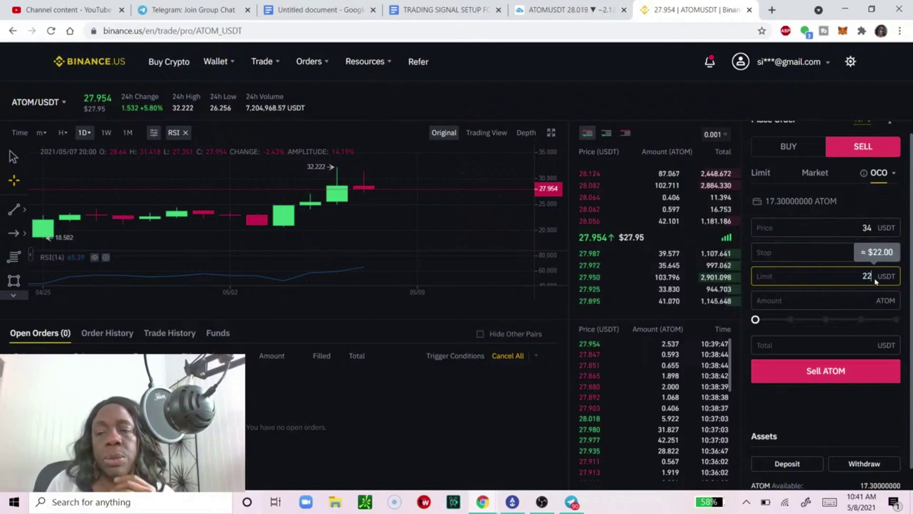
left_click(863, 257)
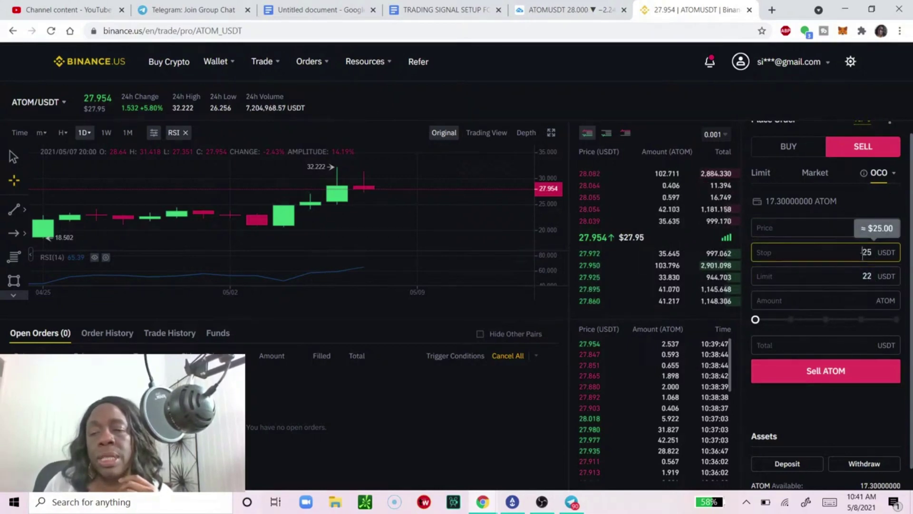
double_click(867, 252)
type("22")
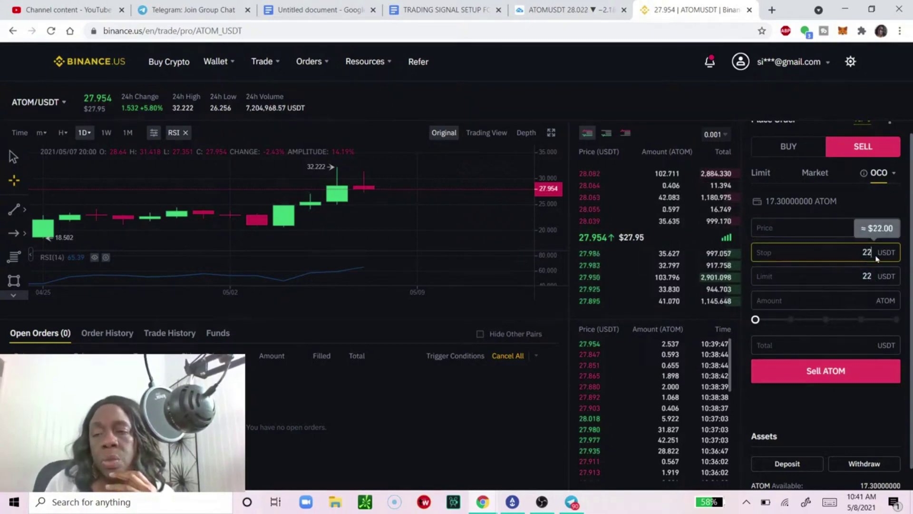
type(".1")
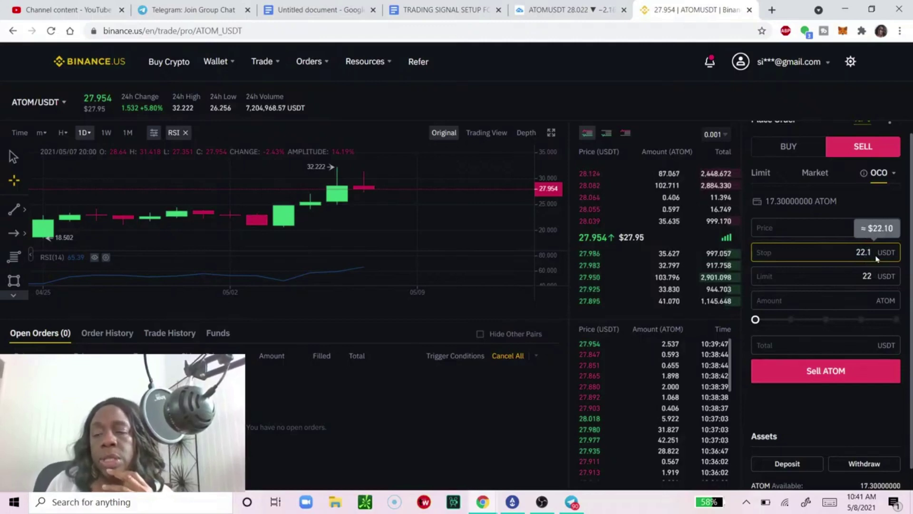
- Slide the amount to about 49% (8.477 ATOM) and submit the OCO sell
left_click(755, 320)
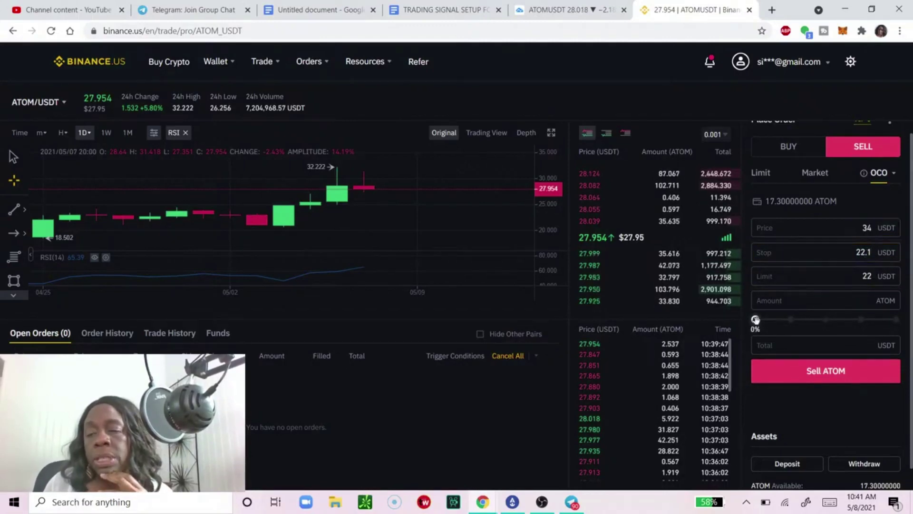
left_click_drag(756, 320, 825, 320)
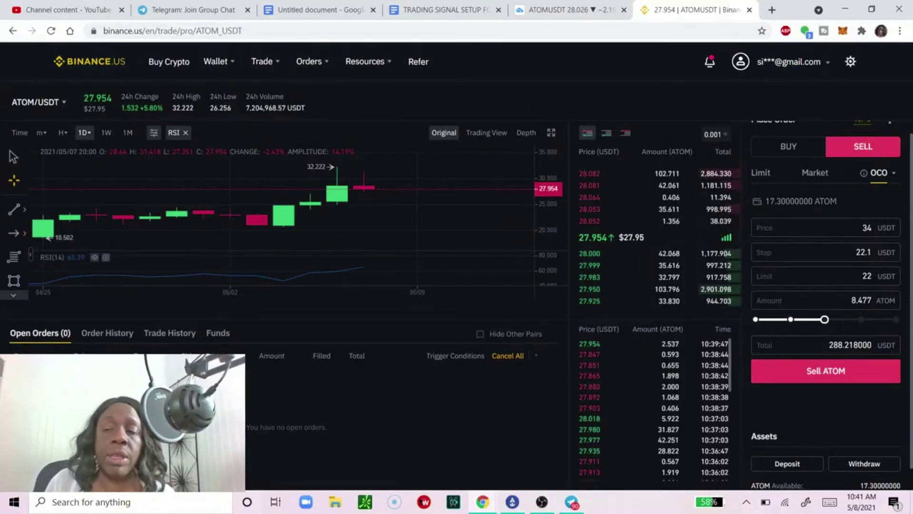
left_click(819, 370)
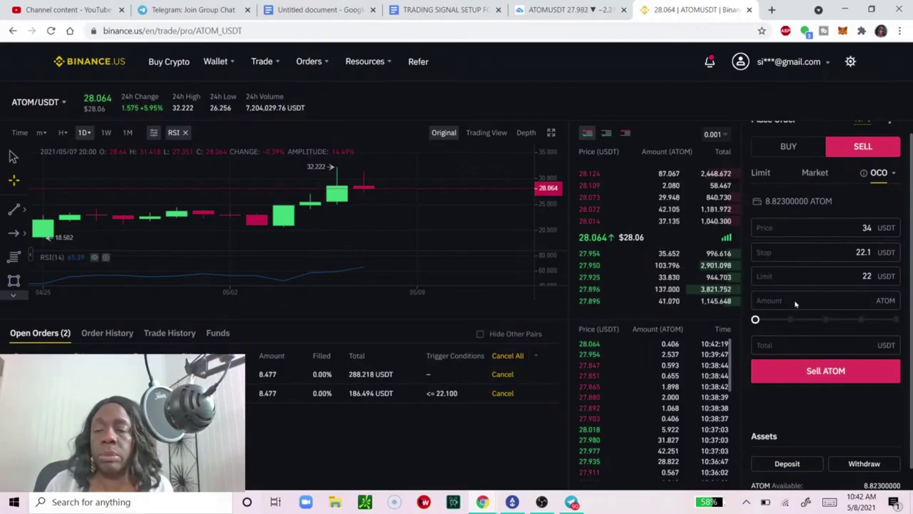
- Inspect the limit price field of the placed OCO order
left_click(867, 279)
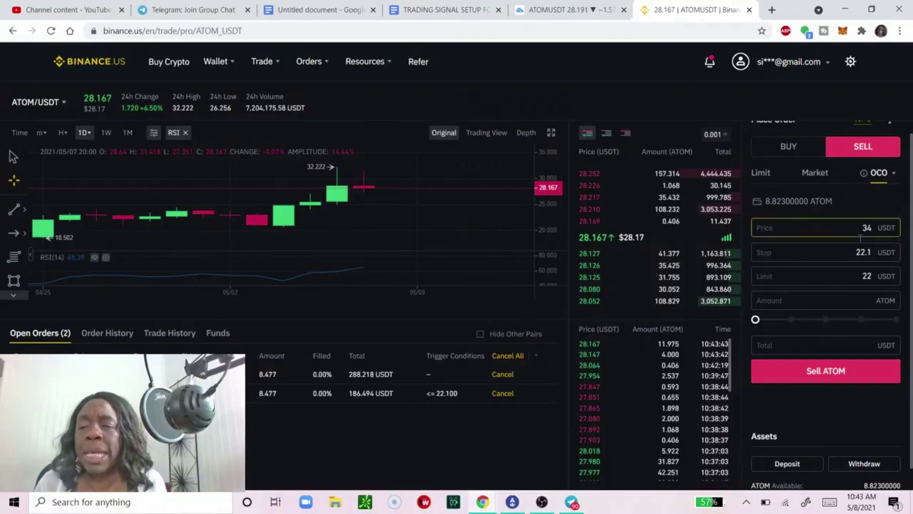
- Show the advanced order-type list with Stop-limit and OCO
left_click(890, 176)
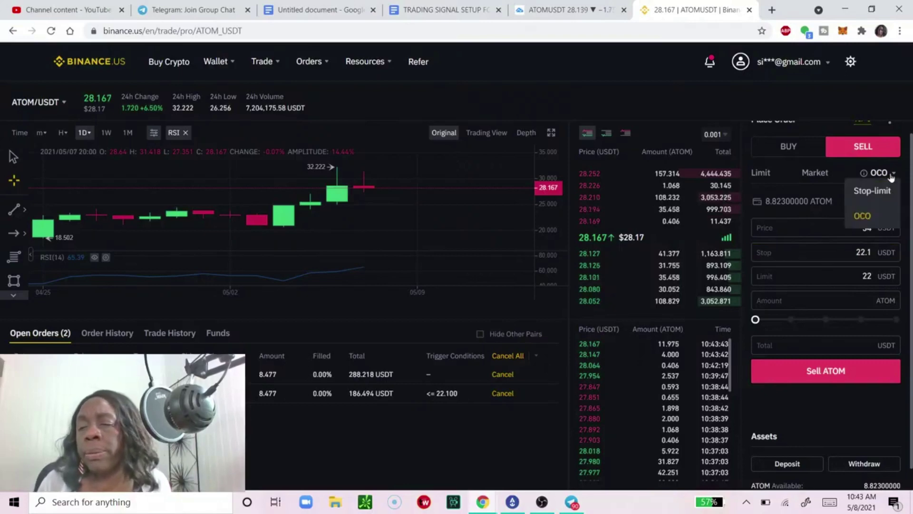